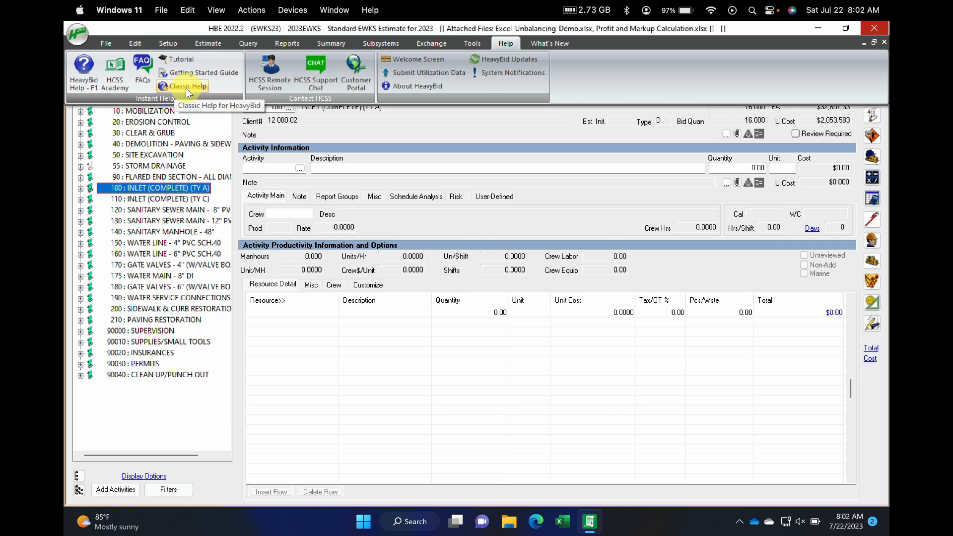
Open the Classic Help, search it for "parent", and open the Parent and Child Biditems topic
{"action": "left_click", "coordinate": [186, 88]}
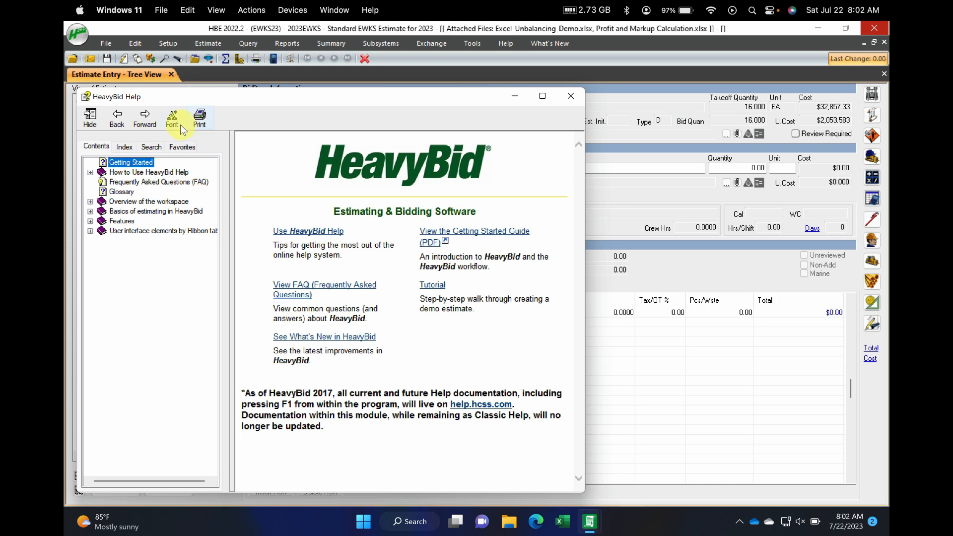
{"action": "double_click", "coordinate": [243, 98]}
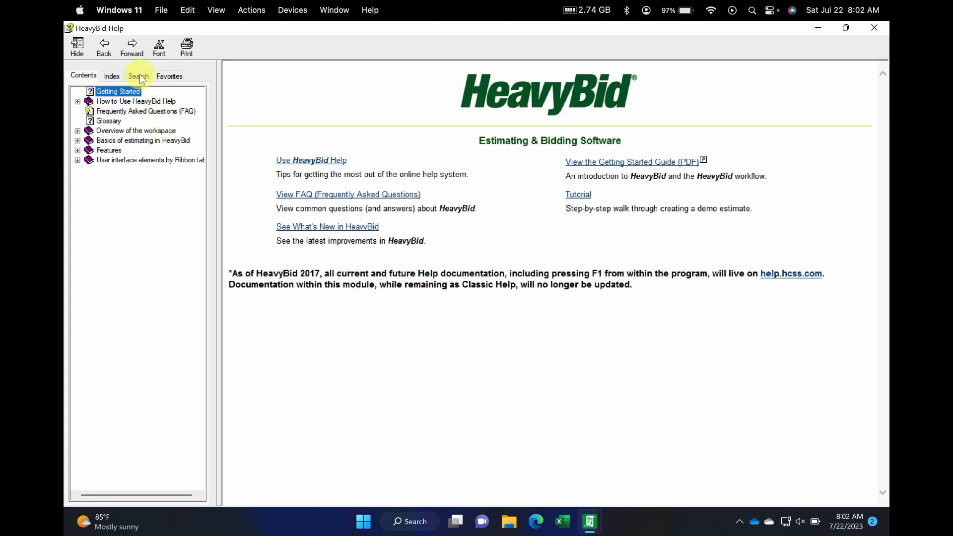
{"action": "left_click", "coordinate": [138, 76]}
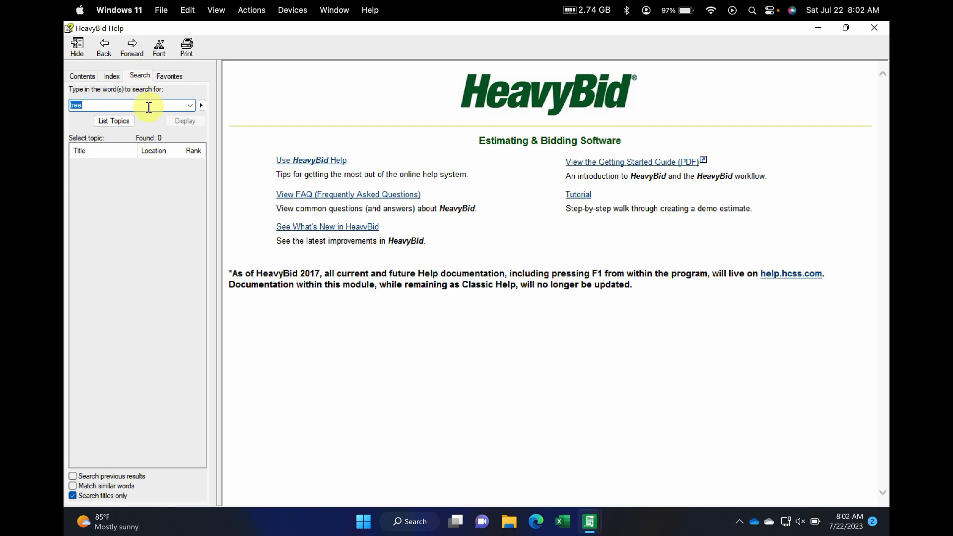
{"action": "type", "text": "parent"}
{"action": "key", "text": "Return"}
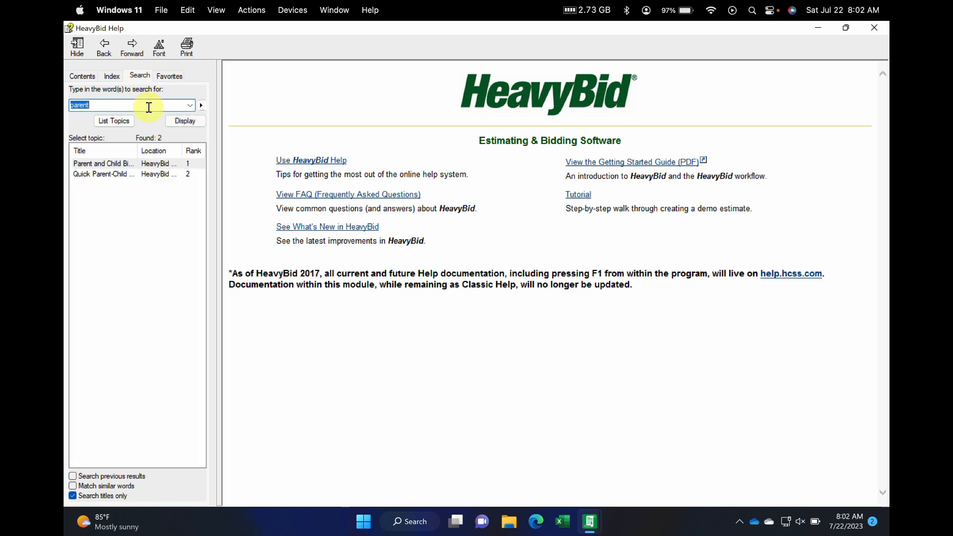
{"action": "double_click", "coordinate": [111, 163]}
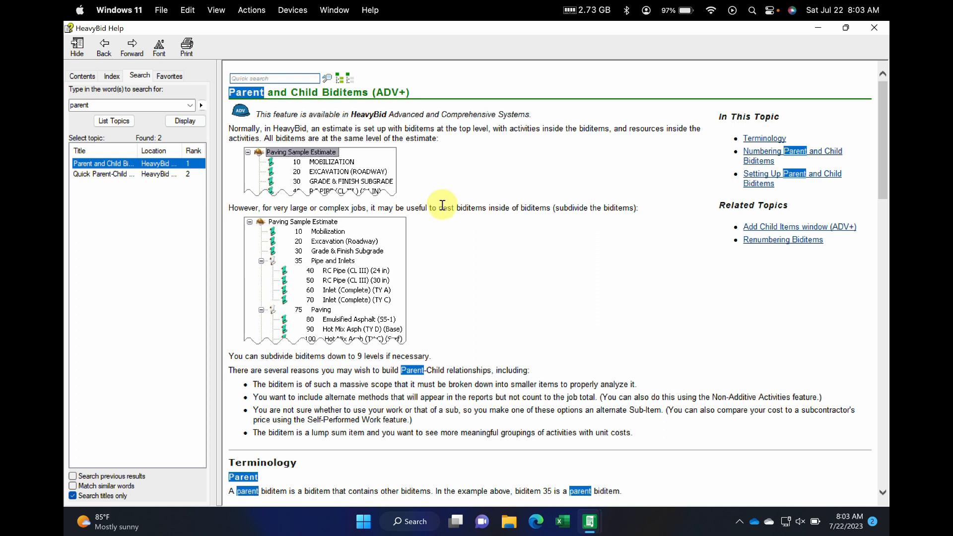
Read the topic's sections on the purpose, terminology, numbering and setup of parent and child biditems
{"action": "scroll", "coordinate": [446, 246], "scroll_direction": "down", "scroll_amount": 3}
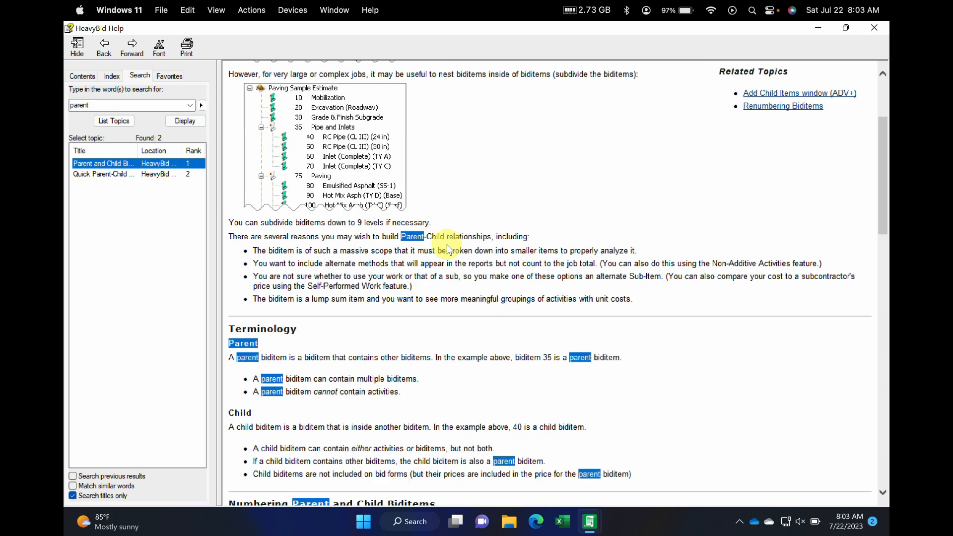
{"action": "scroll", "coordinate": [447, 246], "scroll_direction": "up", "scroll_amount": 3}
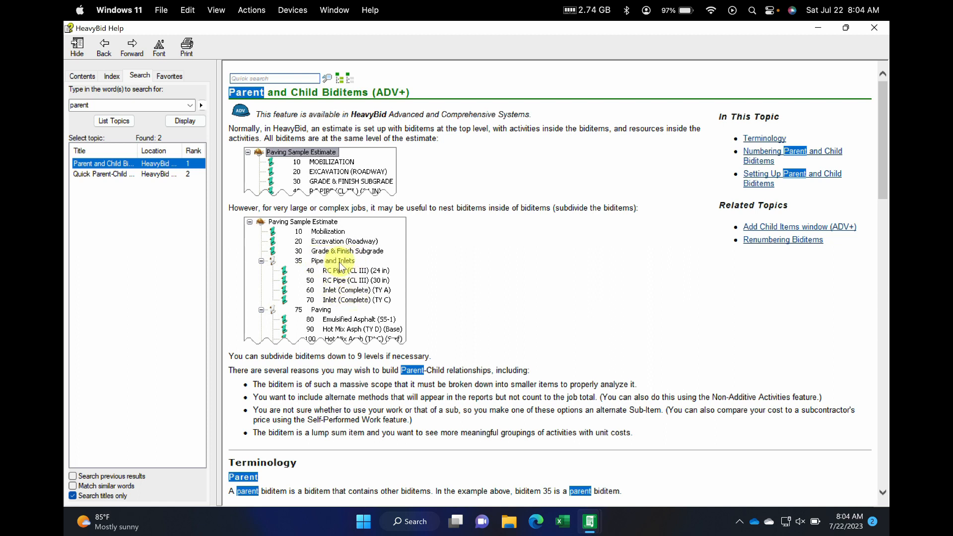
{"action": "scroll", "coordinate": [399, 411], "scroll_direction": "down", "scroll_amount": 3}
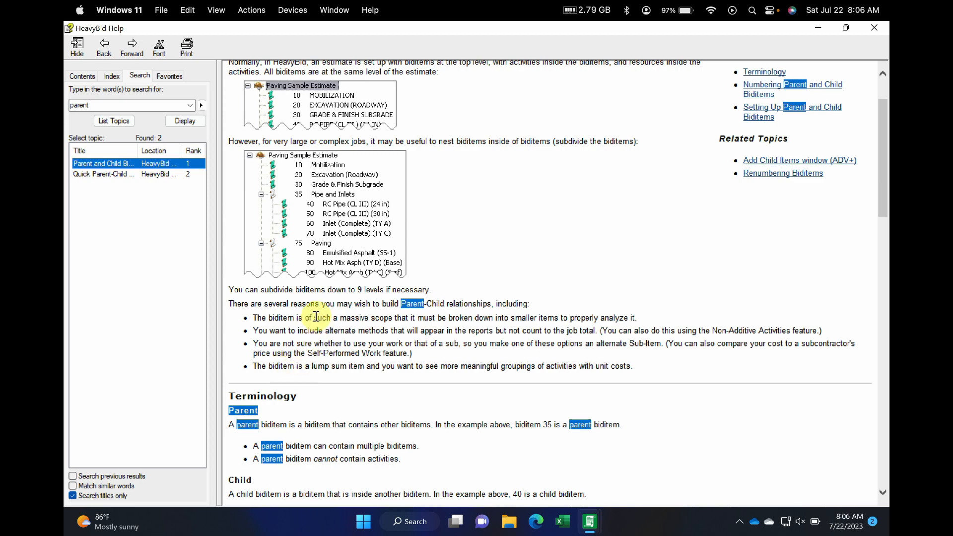
{"action": "scroll", "coordinate": [316, 316], "scroll_direction": "up", "scroll_amount": 3}
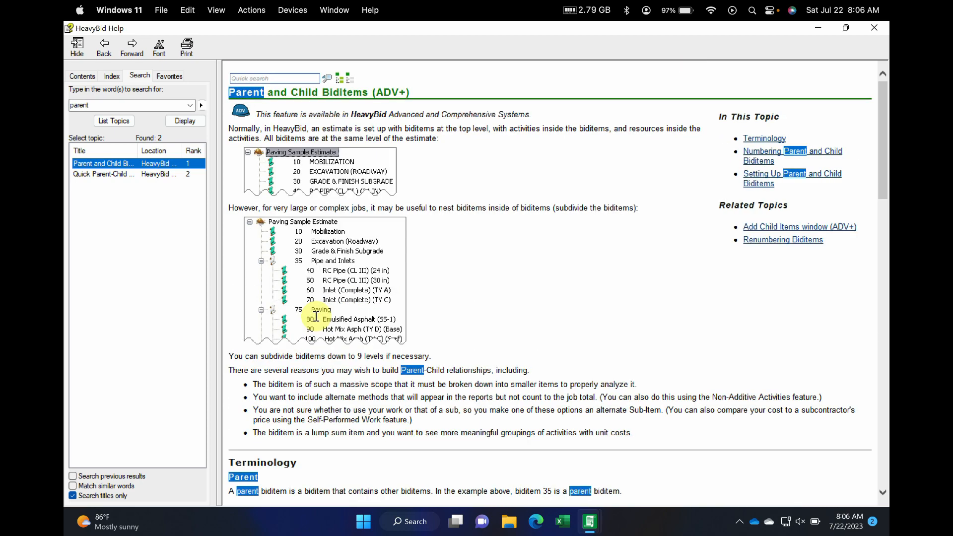
{"action": "scroll", "coordinate": [316, 316], "scroll_direction": "down", "scroll_amount": 6}
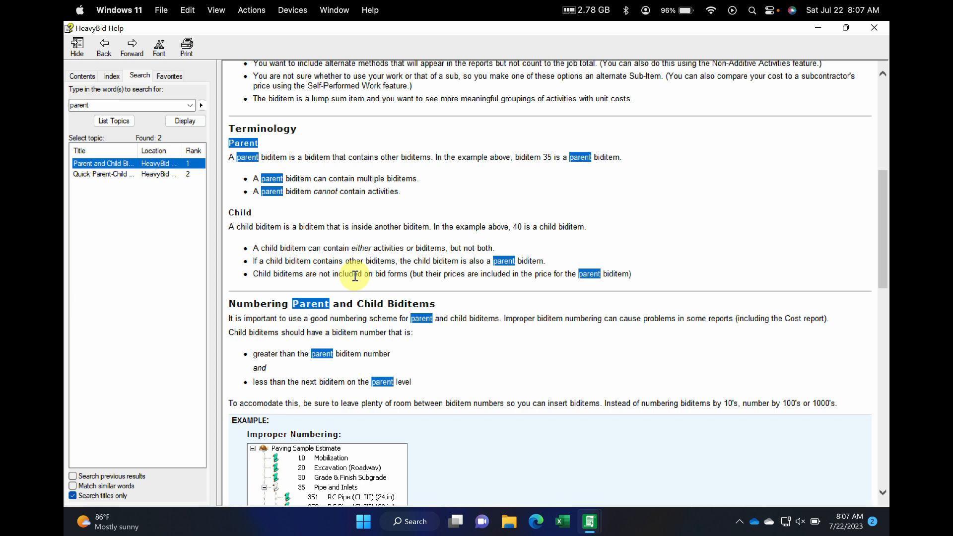
{"action": "scroll", "coordinate": [366, 344], "scroll_direction": "down", "scroll_amount": 3}
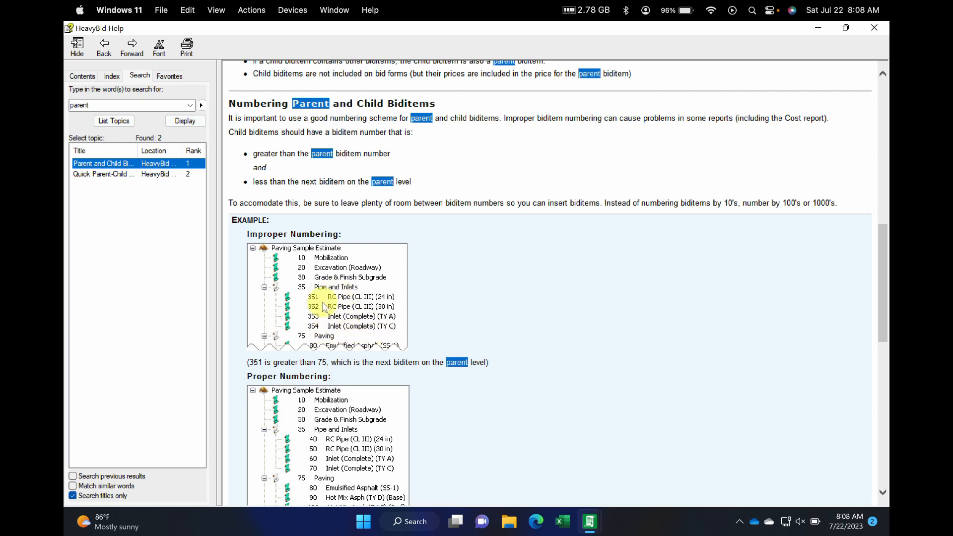
{"action": "scroll", "coordinate": [329, 306], "scroll_direction": "down", "scroll_amount": 5}
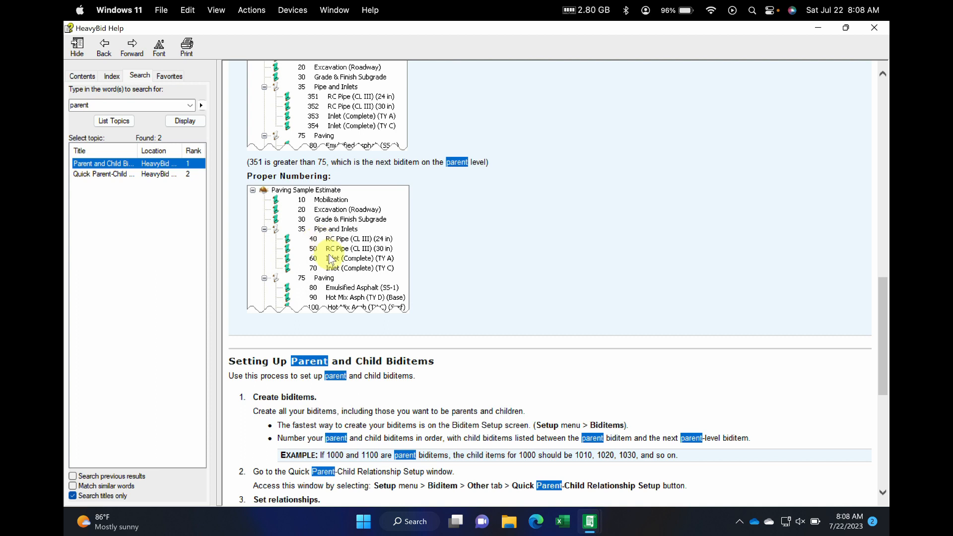
{"action": "scroll", "coordinate": [454, 323], "scroll_direction": "down", "scroll_amount": 3}
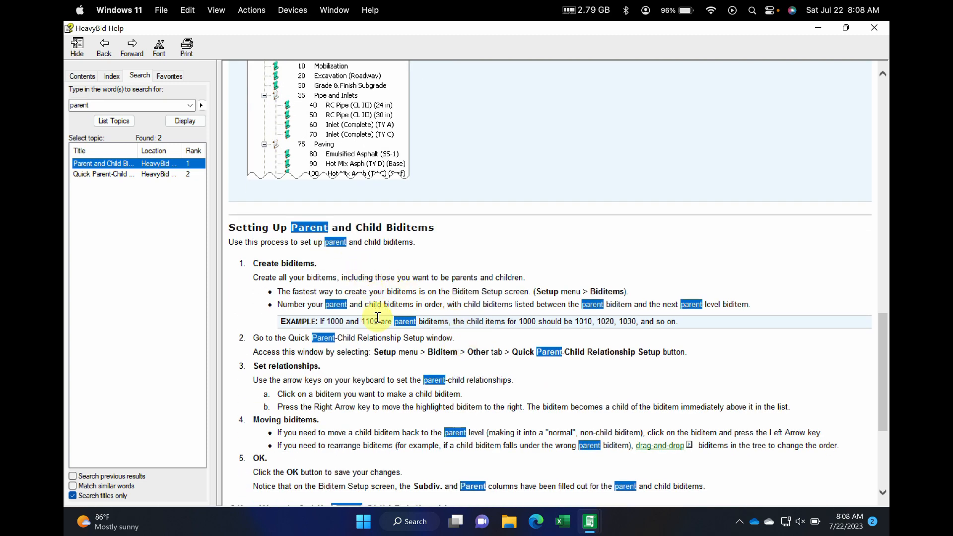
{"action": "scroll", "coordinate": [368, 315], "scroll_direction": "down", "scroll_amount": 1}
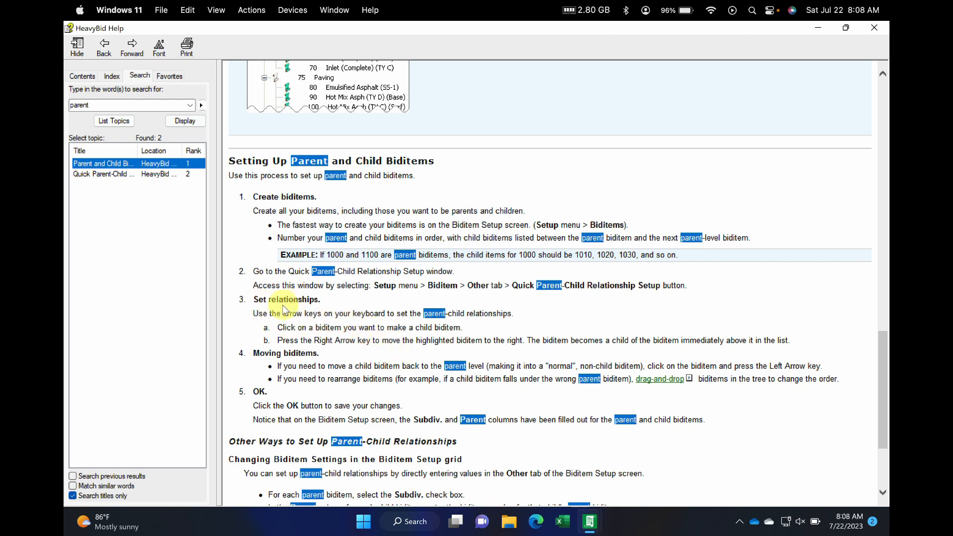
{"action": "scroll", "coordinate": [305, 316], "scroll_direction": "down", "scroll_amount": 2}
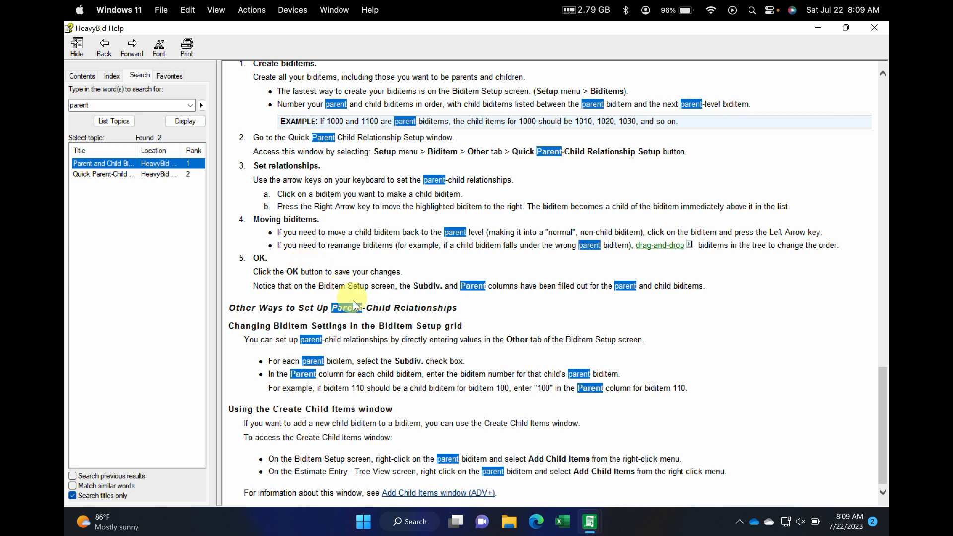
{"action": "scroll", "coordinate": [389, 359], "scroll_direction": "down", "scroll_amount": 1}
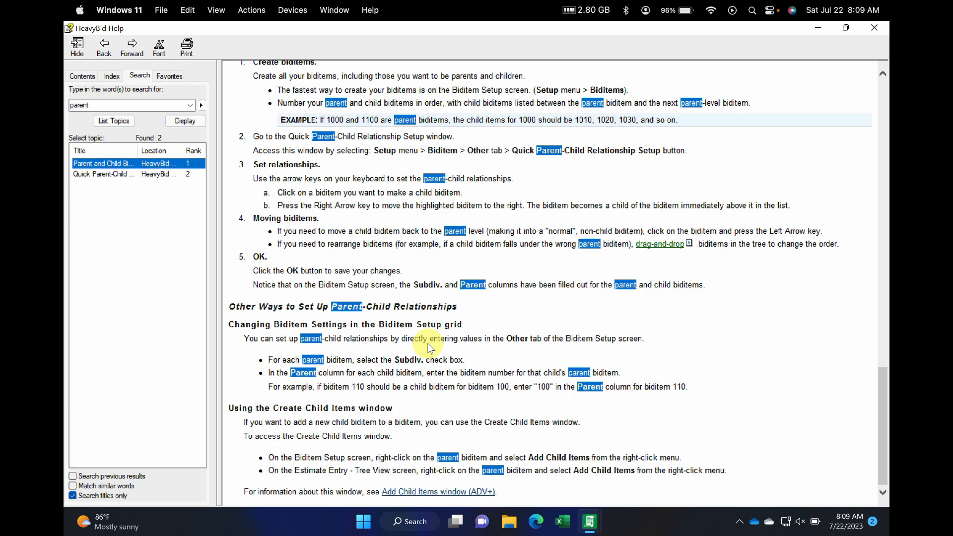
{"action": "scroll", "coordinate": [429, 249], "scroll_direction": "up", "scroll_amount": 10}
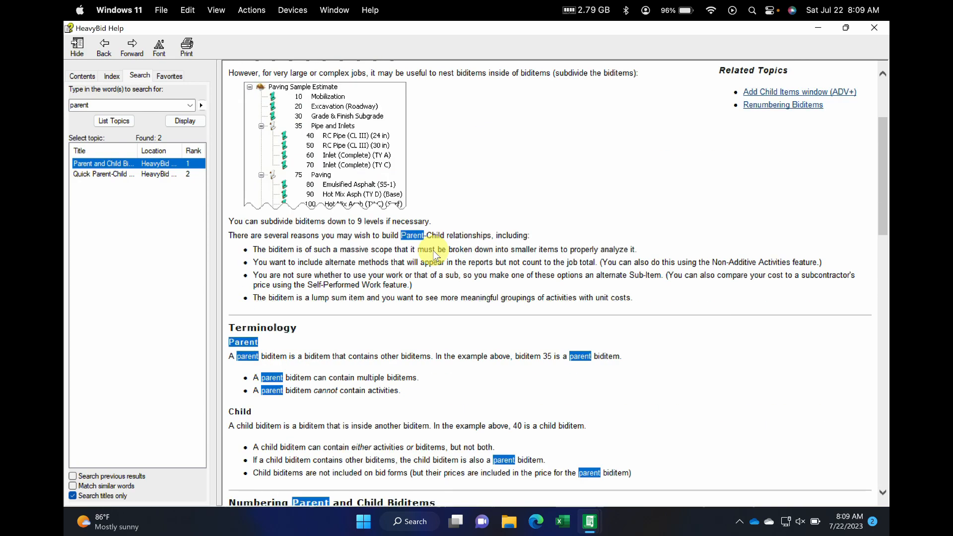
{"action": "scroll", "coordinate": [434, 254], "scroll_direction": "up", "scroll_amount": 3}
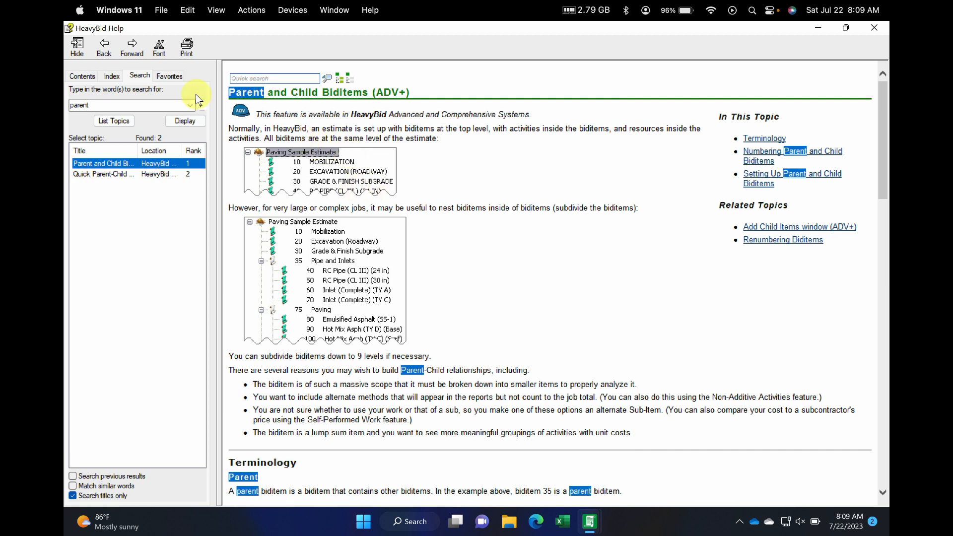
Show the topic's place in the help contents, and close the help window to return to the estimate
{"action": "left_click", "coordinate": [80, 75]}
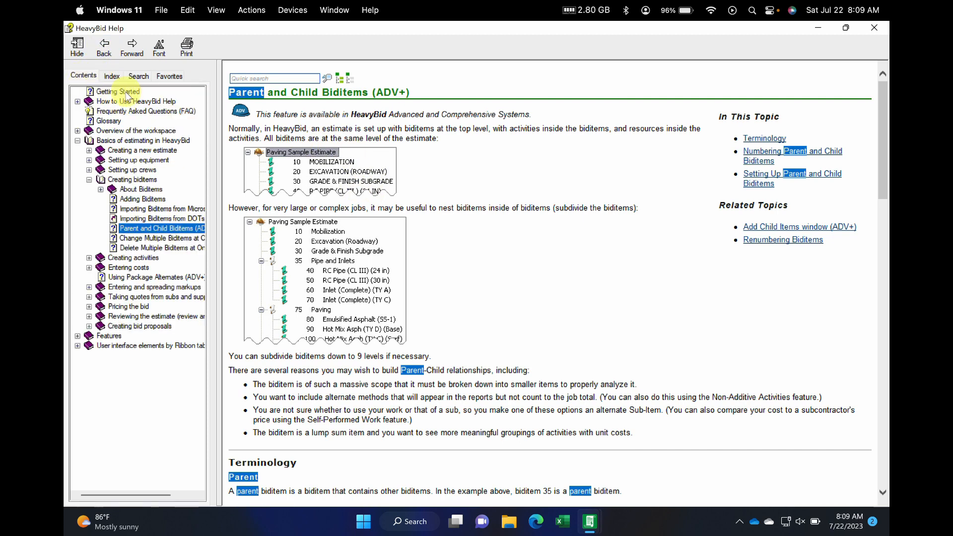
{"action": "left_click", "coordinate": [874, 29]}
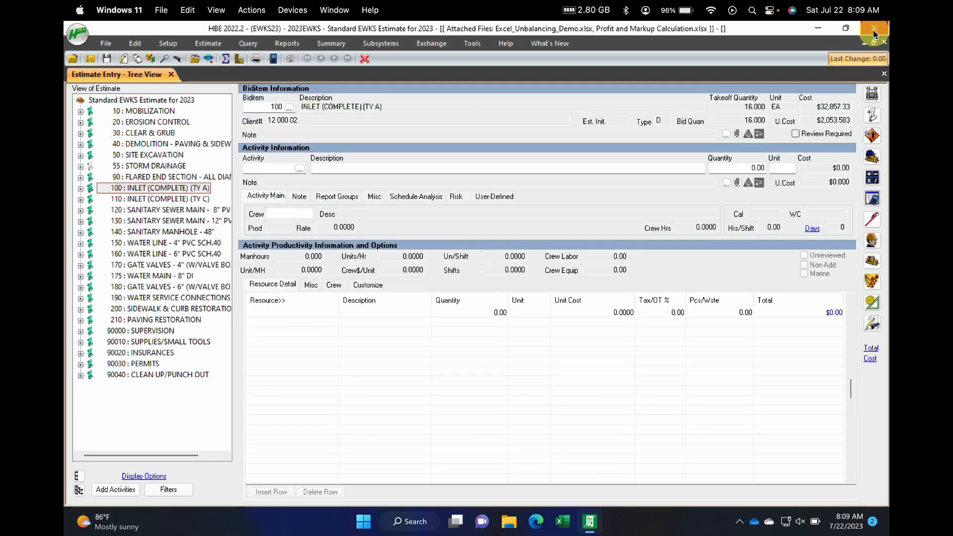
{"action": "left_click", "coordinate": [506, 45]}
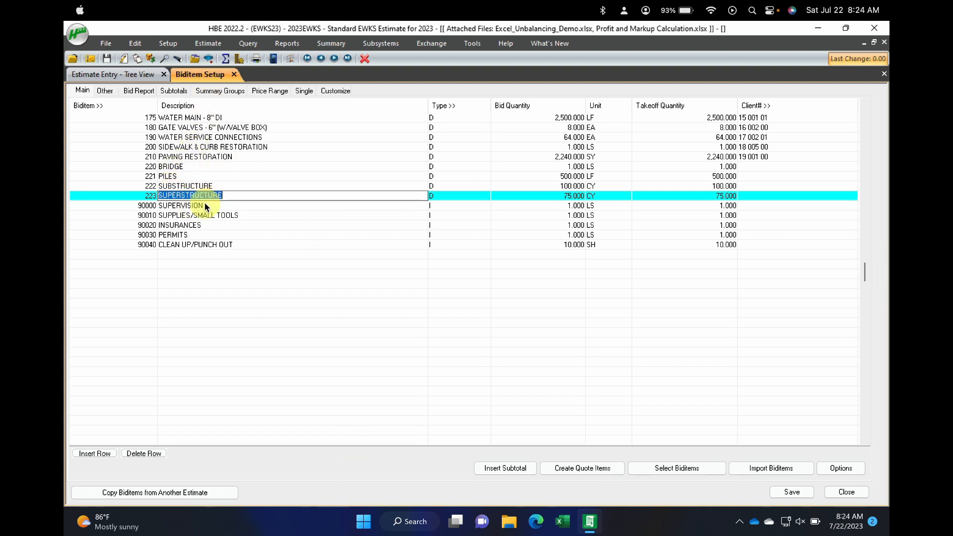
Mark biditem 220 BRIDGE as Subdivided in the biditem setup
{"action": "left_click", "coordinate": [191, 166]}
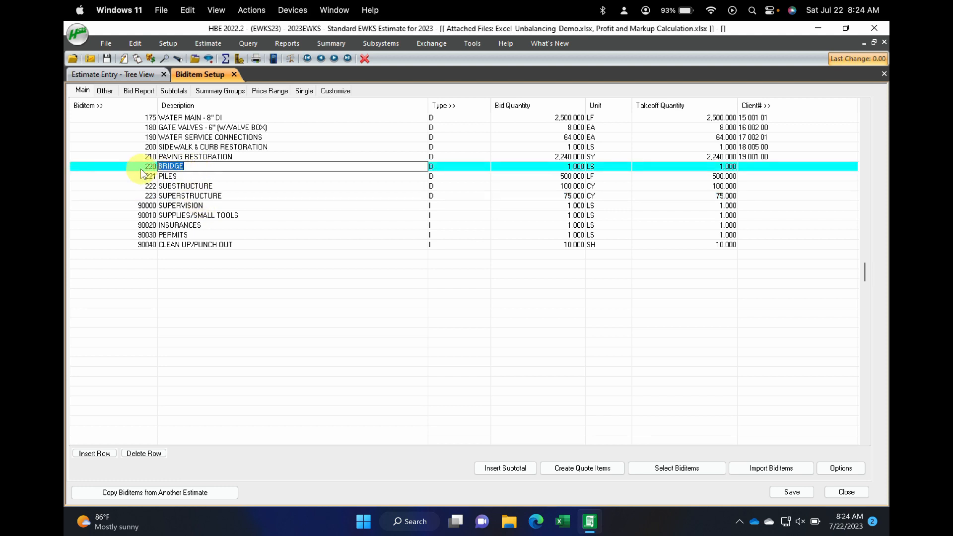
{"action": "left_click", "coordinate": [149, 166]}
{"action": "left_click", "coordinate": [188, 168]}
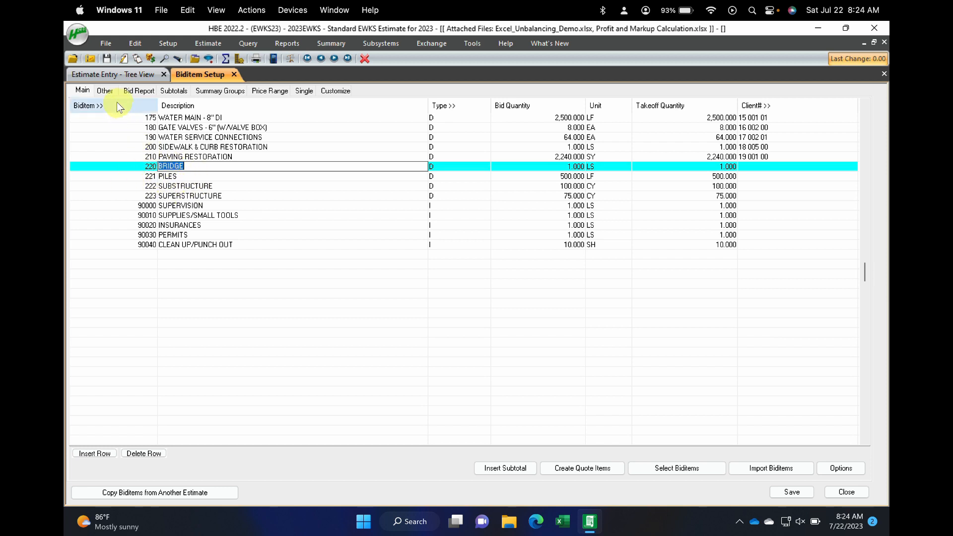
{"action": "left_click", "coordinate": [106, 90]}
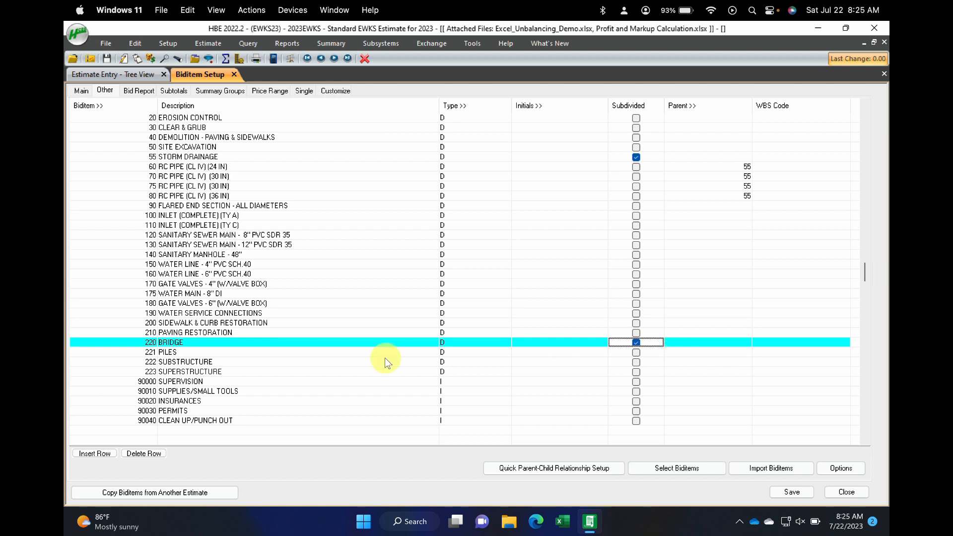
Set the Parent to 220 for biditems 221 PILES, 222 SUBSTRUCTURE and 223 SUPERSTRUCTURE
{"action": "left_click", "coordinate": [236, 354]}
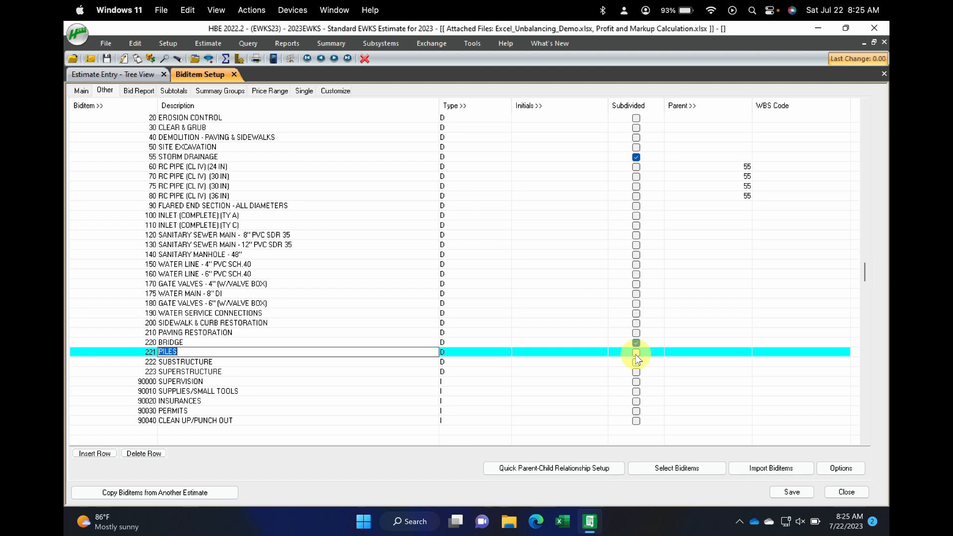
{"action": "left_click", "coordinate": [719, 351]}
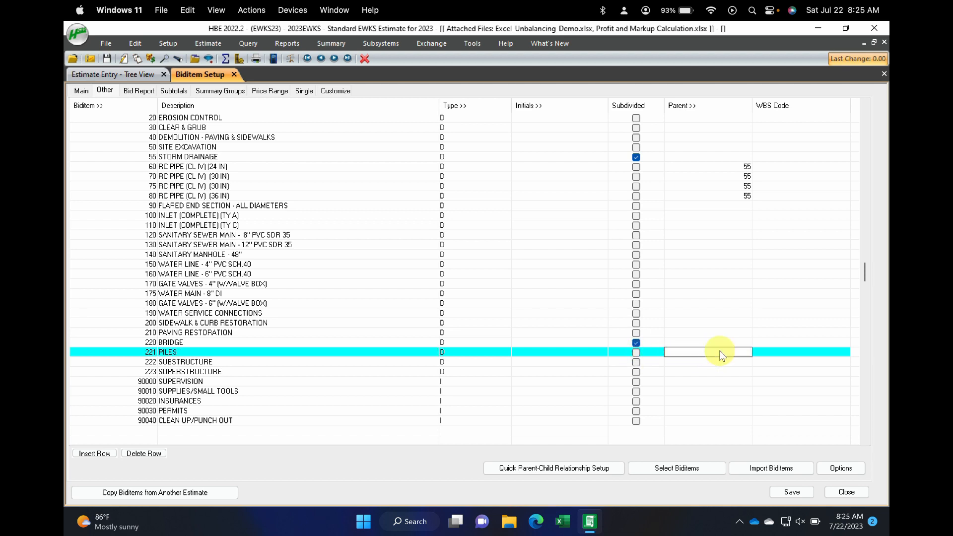
{"action": "type", "text": "220"}
{"action": "key", "text": "Return"}
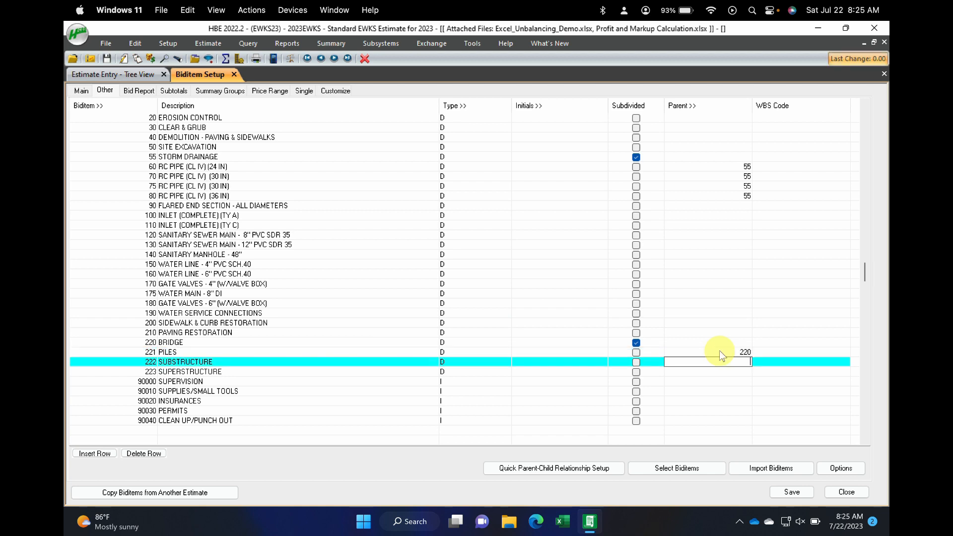
{"action": "type", "text": "220"}
{"action": "key", "text": "Return"}
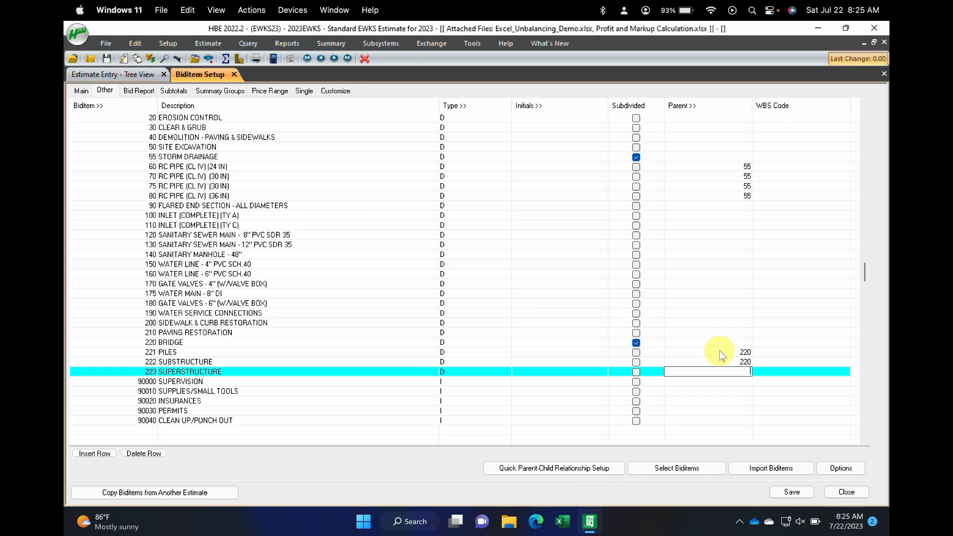
{"action": "type", "text": "220"}
{"action": "key", "text": "Return"}
{"action": "left_click", "coordinate": [720, 351]}
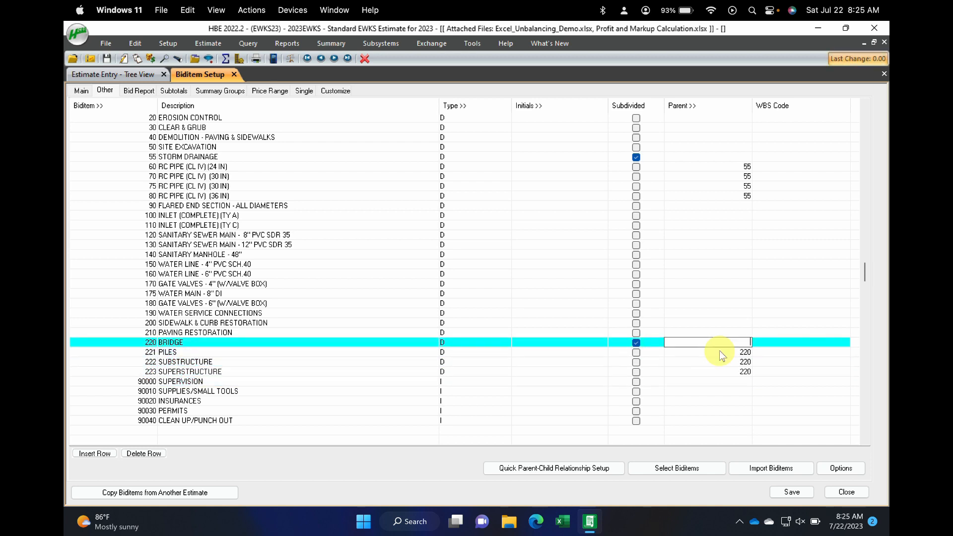
{"action": "key", "text": "Down"}
{"action": "key", "text": "Down"}
{"action": "key", "text": "Up"}
{"action": "key", "text": "Up"}
{"action": "key", "text": "Down"}
{"action": "key", "text": "Down"}
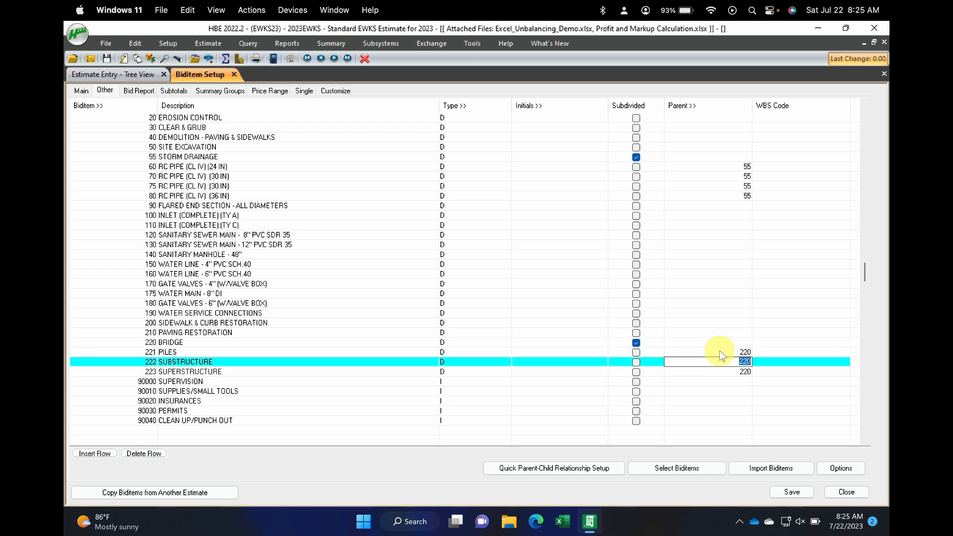
{"action": "key", "text": "Up"}
{"action": "key", "text": "Up"}
{"action": "key", "text": "Up"}
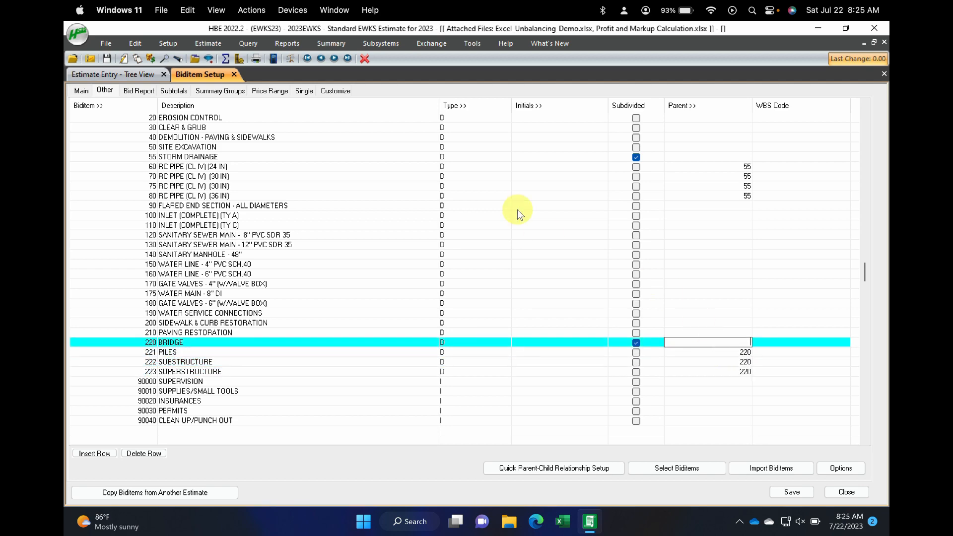
Expand biditem 220 BRIDGE in the estimate tree to check its child biditems
{"action": "left_click", "coordinate": [103, 72]}
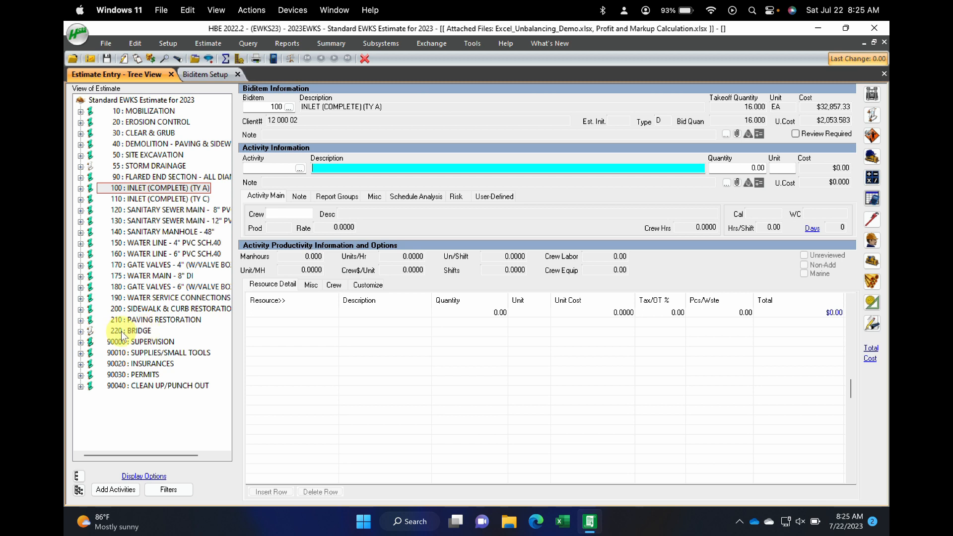
{"action": "left_click", "coordinate": [82, 332]}
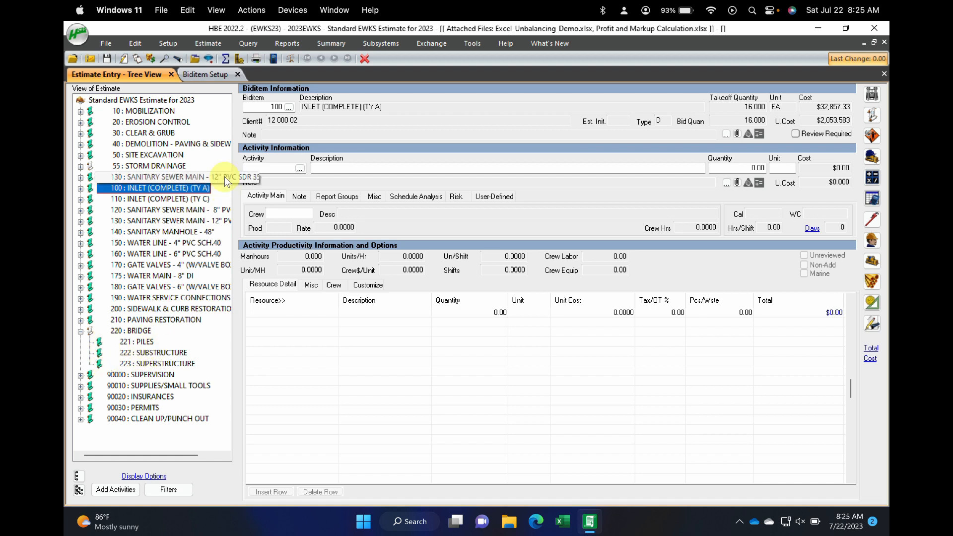
Return to the biditem setup and mark biditem 221 PILES as Subdivided
{"action": "left_click", "coordinate": [203, 76]}
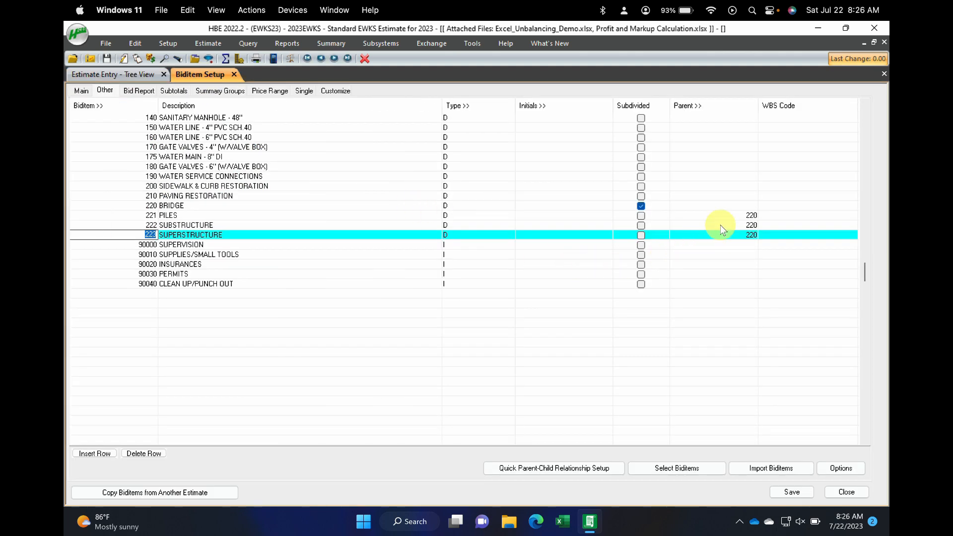
{"action": "left_click", "coordinate": [641, 215]}
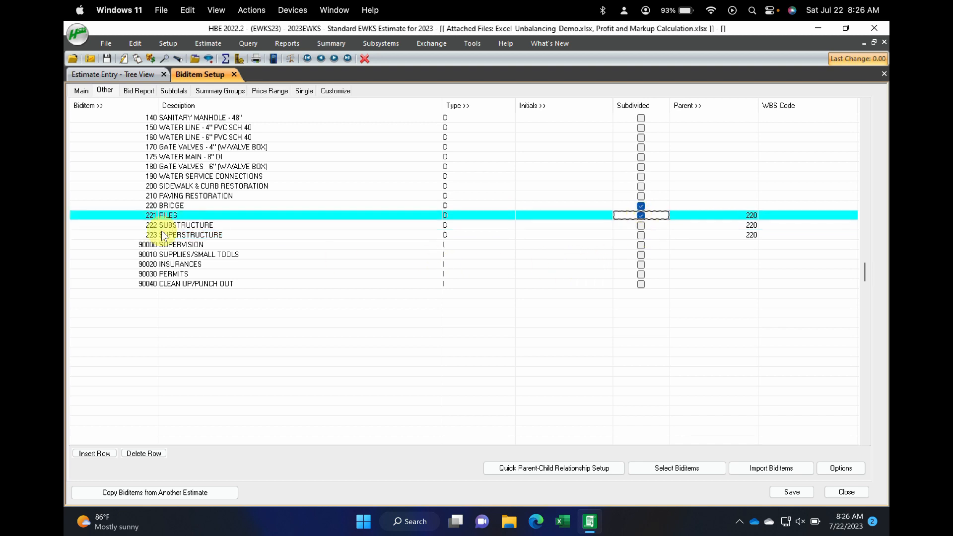
Leave the PILES row in the biditem setup and check 221 PILES under 220 BRIDGE in the estimate tree
{"action": "key", "text": "Tab"}
{"action": "key", "text": "Tab"}
{"action": "key", "text": "Tab"}
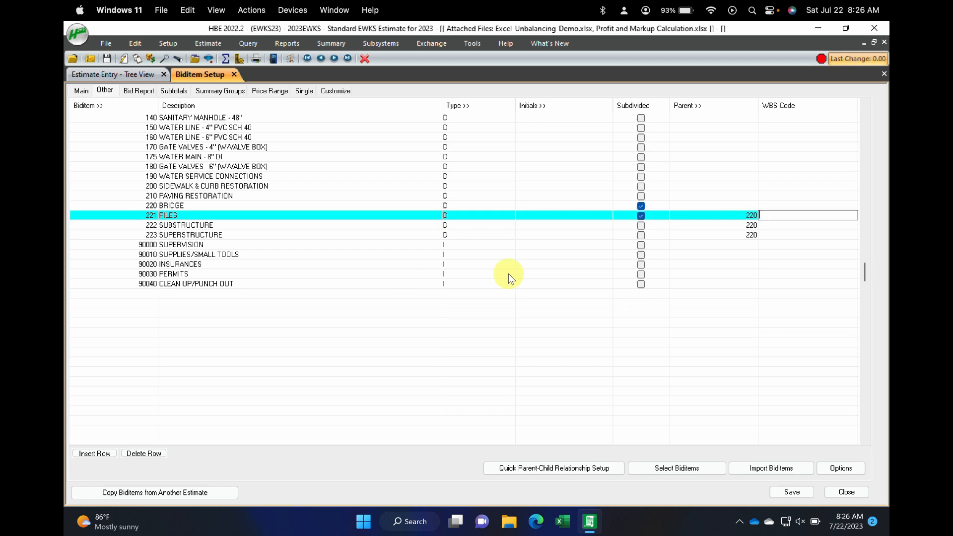
{"action": "left_click", "coordinate": [140, 75]}
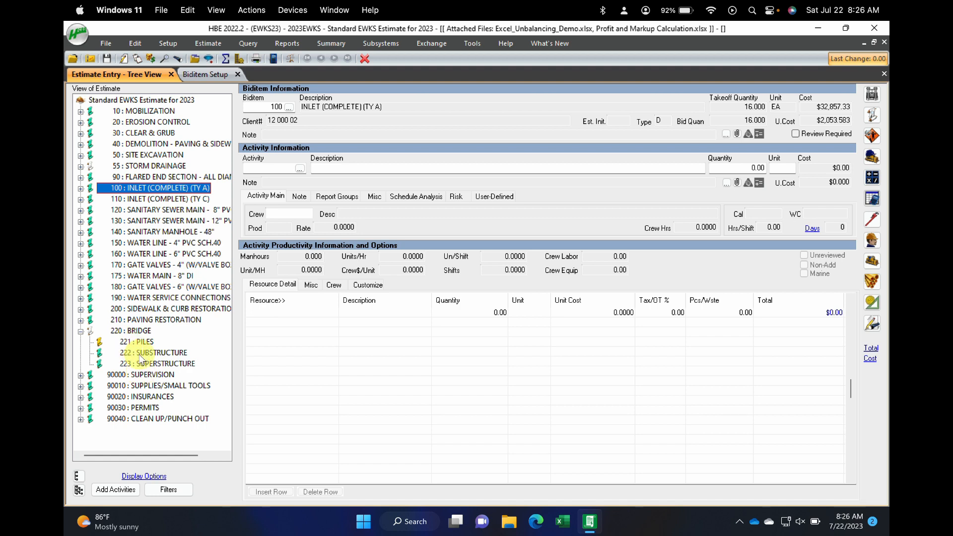
In the biditem setup, unmark 221 PILES as Subdivided and clear the Parent of biditems 221, 222 and 223
{"action": "left_click", "coordinate": [208, 79]}
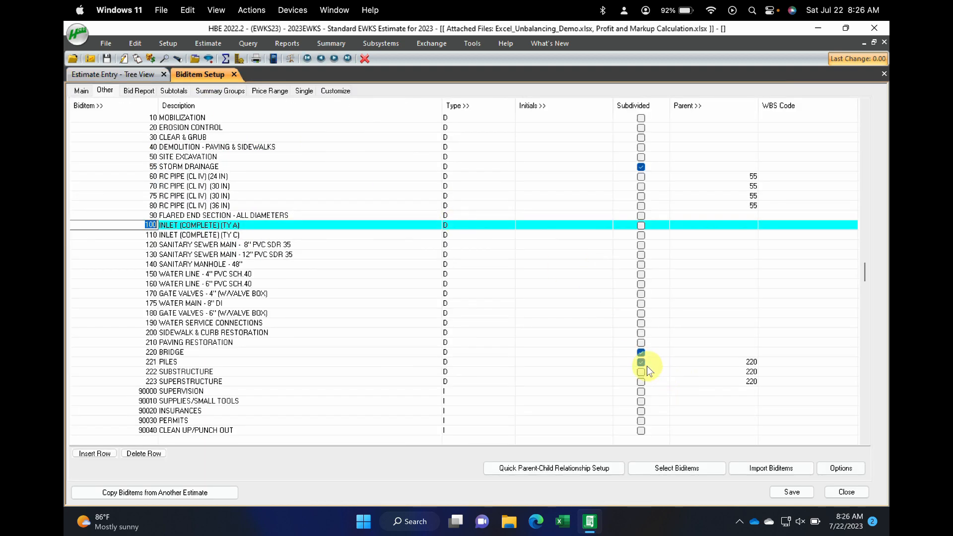
{"action": "left_click", "coordinate": [641, 365]}
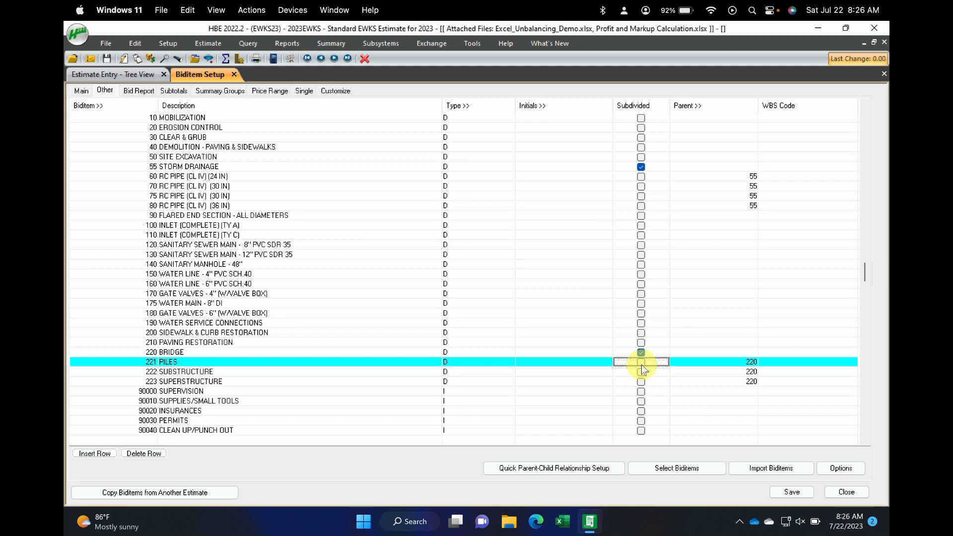
{"action": "left_click", "coordinate": [725, 366]}
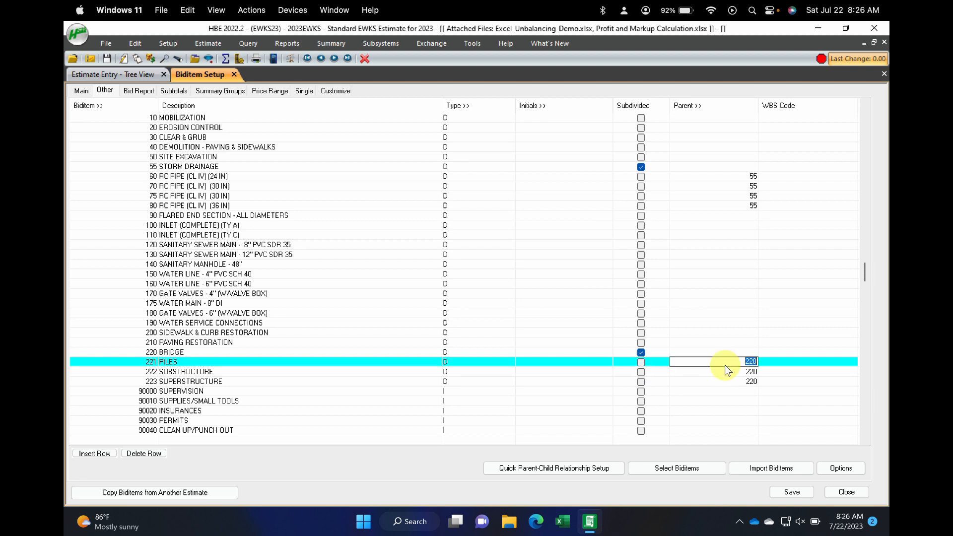
{"action": "key", "text": "BackSpace"}
{"action": "left_click", "coordinate": [725, 371]}
{"action": "key", "text": "BackSpace"}
{"action": "left_click", "coordinate": [725, 381]}
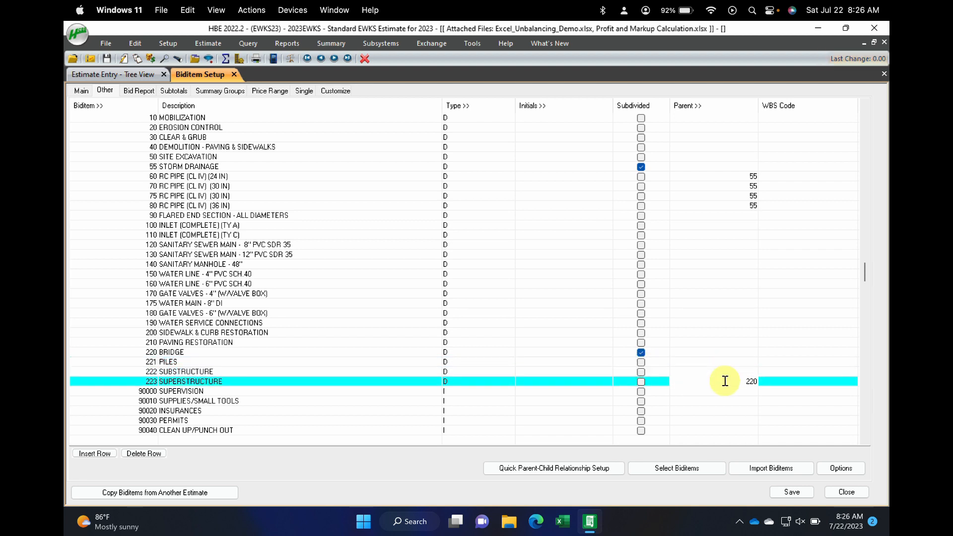
{"action": "key", "text": "BackSpace"}
{"action": "left_click", "coordinate": [723, 391]}
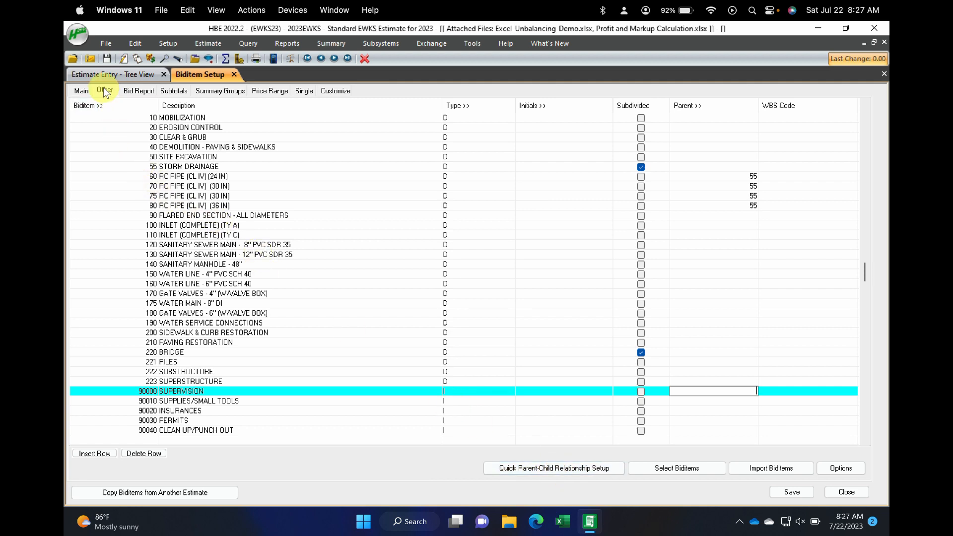
Open the Quick Parent-Child Relationship Setup and nest biditem 221 PILES under 220 BRIDGE
{"action": "left_click", "coordinate": [525, 467]}
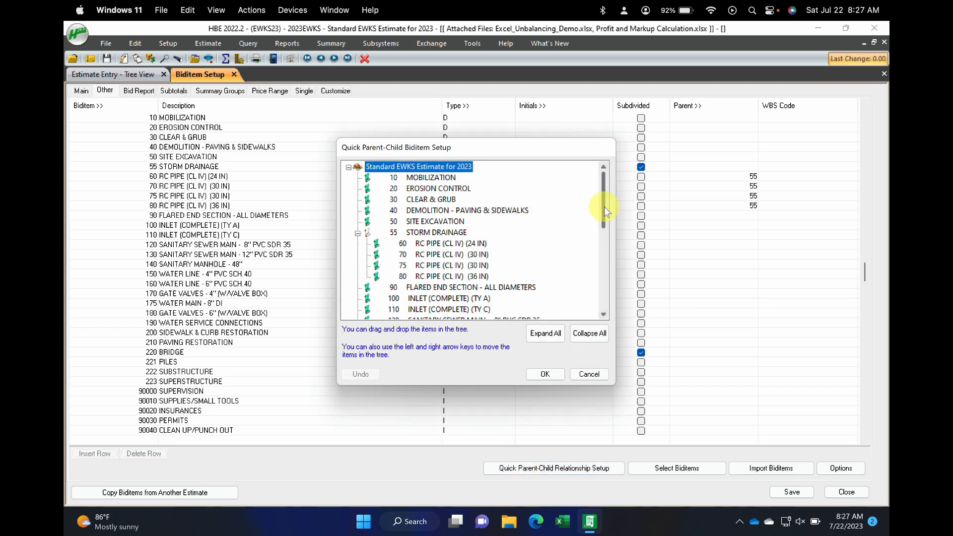
{"action": "left_click_drag", "start_coordinate": [603, 206], "coordinate": [596, 296]}
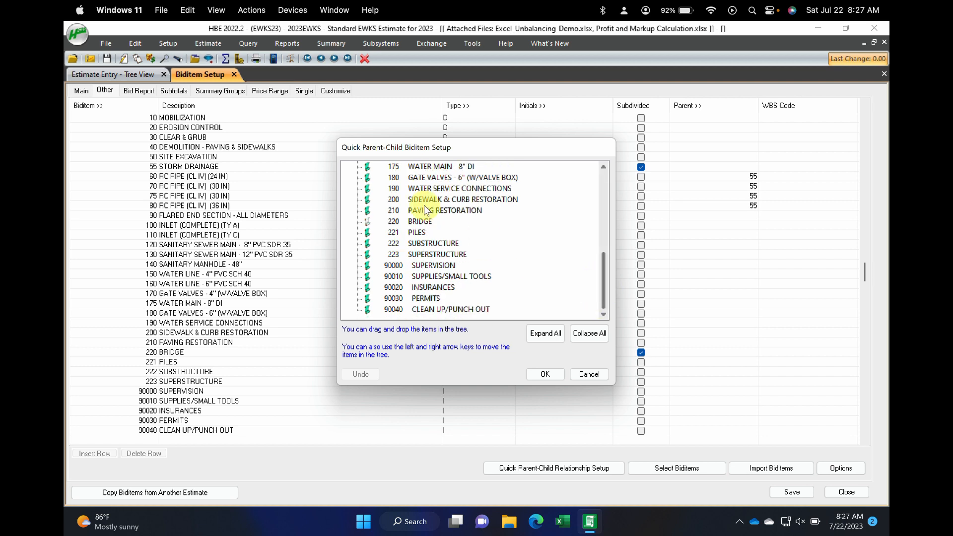
{"action": "left_click", "coordinate": [415, 232]}
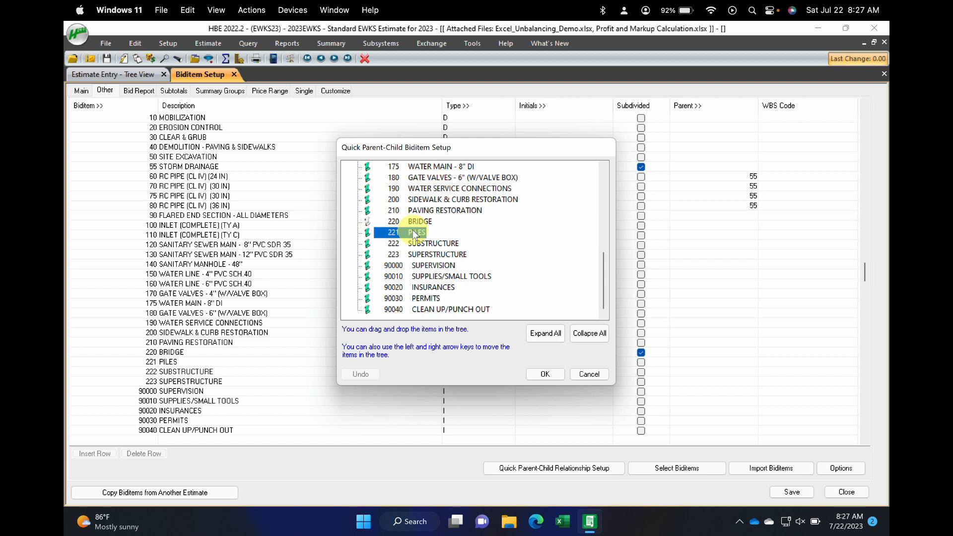
{"action": "left_click_drag", "start_coordinate": [414, 232], "coordinate": [418, 219]}
Nest biditems 222 SUBSTRUCTURE and 223 SUPERSTRUCTURE under 220 BRIDGE alongside PILES
{"action": "left_click", "coordinate": [428, 255]}
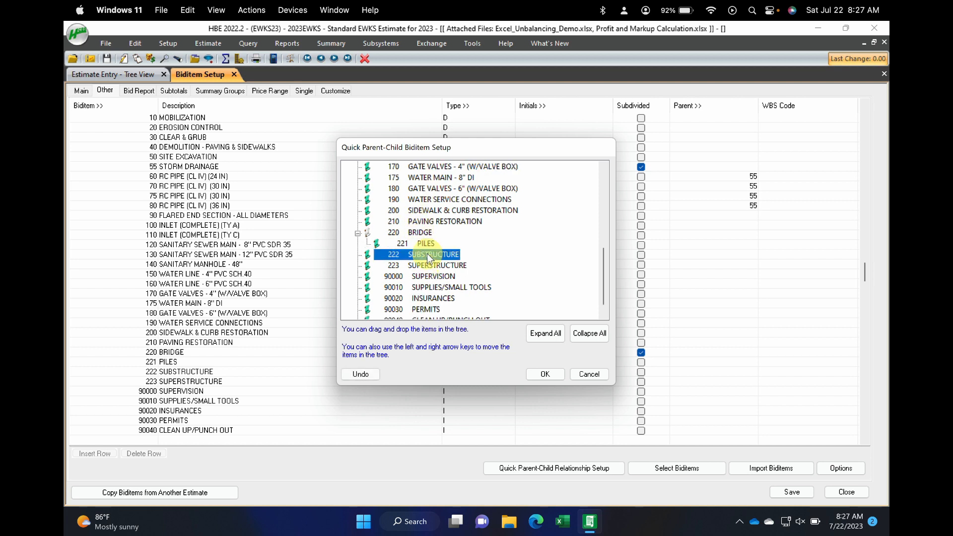
{"action": "key", "text": "Right"}
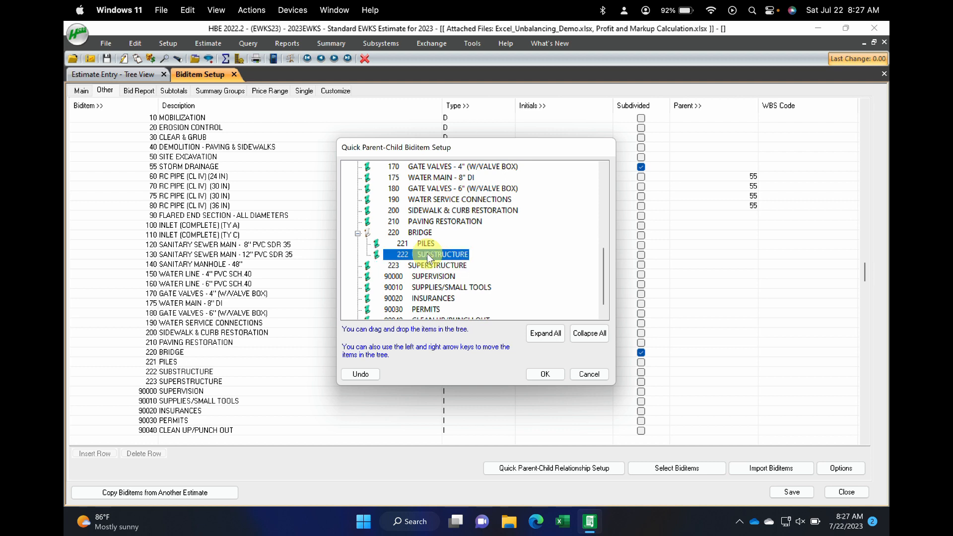
{"action": "key", "text": "Down"}
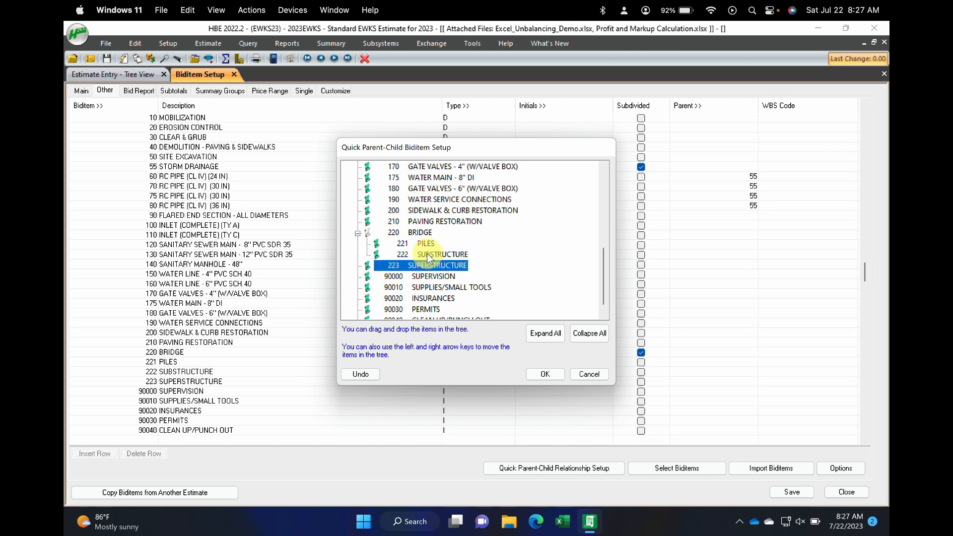
{"action": "key", "text": "Right"}
{"action": "key", "text": "Up"}
{"action": "key", "text": "Up"}
{"action": "key", "text": "Up"}
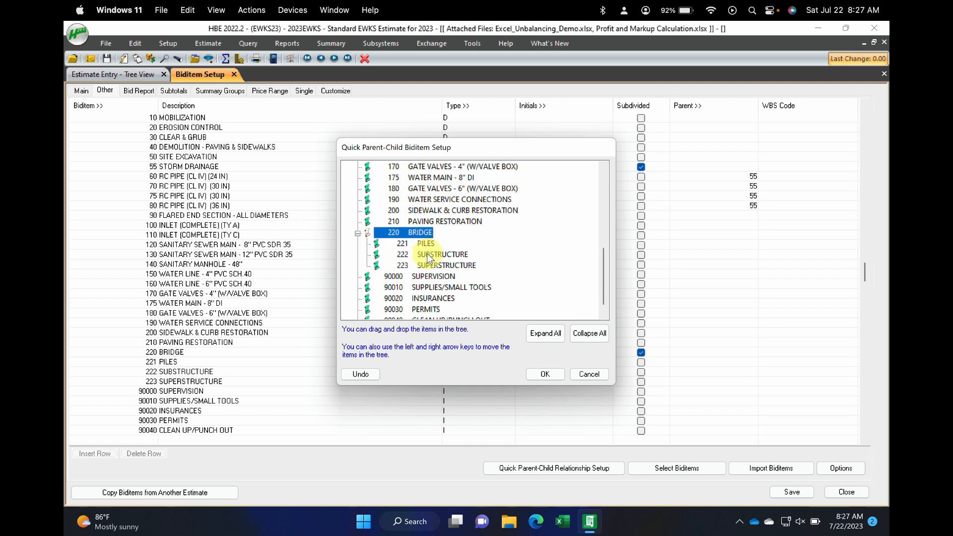
Try nesting biditems 222 SUBSTRUCTURE and 223 SUPERSTRUCTURE one level deeper, under 221 PILES
{"action": "key", "text": "Down"}
{"action": "key", "text": "Down"}
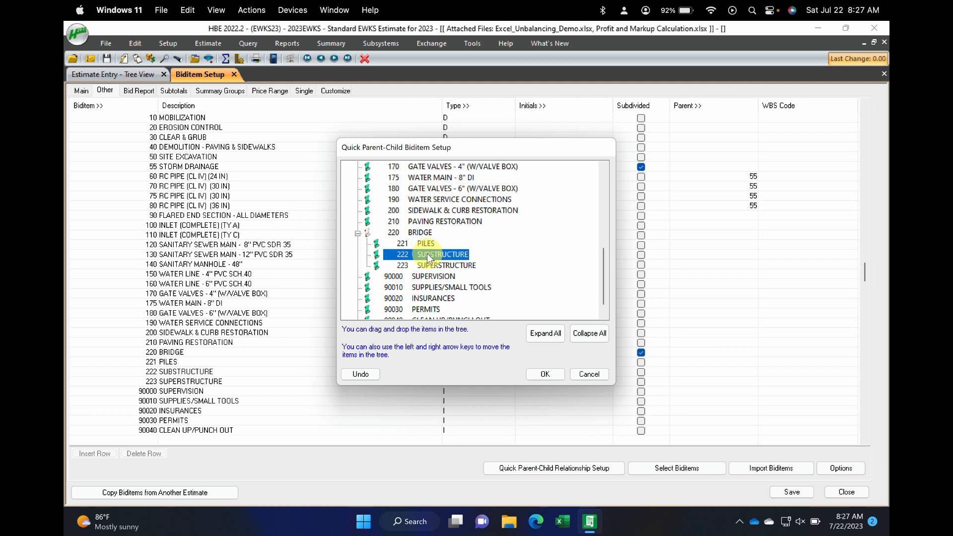
{"action": "key", "text": "Right"}
{"action": "key", "text": "Down"}
{"action": "key", "text": "Right"}
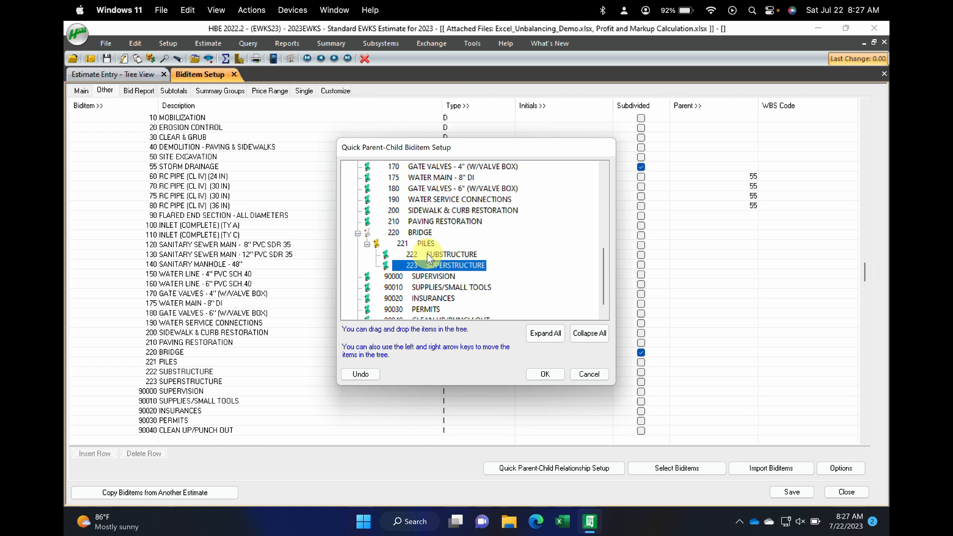
{"action": "key", "text": "Up"}
{"action": "key", "text": "Up"}
Move biditems 223 SUPERSTRUCTURE and 222 SUBSTRUCTURE out of 221 PILES, back to the level directly under 220 BRIDGE
{"action": "key", "text": "Down"}
{"action": "key", "text": "Down"}
{"action": "key", "text": "Left"}
{"action": "key", "text": "Up"}
{"action": "key", "text": "Left"}
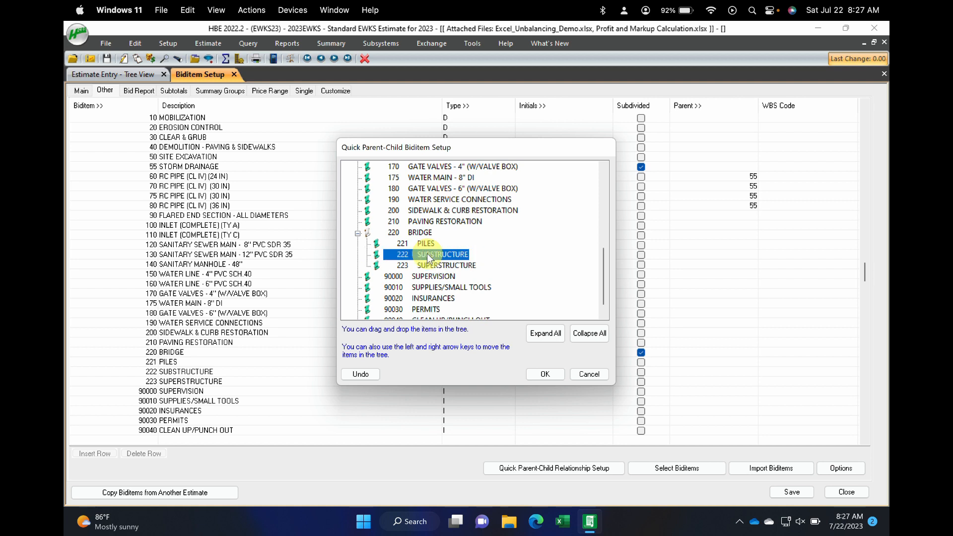
{"action": "key", "text": "Up"}
{"action": "key", "text": "Up"}
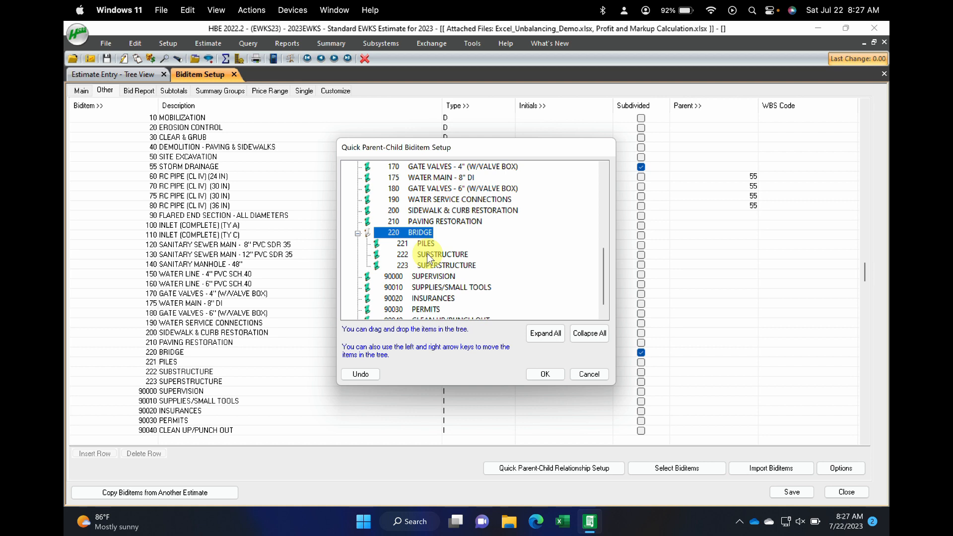
Review the three child biditems under 220 BRIDGE and apply the quick parent-child setup
{"action": "key", "text": "Down"}
{"action": "key", "text": "Down"}
{"action": "key", "text": "Down"}
{"action": "key", "text": "Up"}
{"action": "key", "text": "Up"}
{"action": "key", "text": "Up"}
{"action": "left_click", "coordinate": [545, 374]}
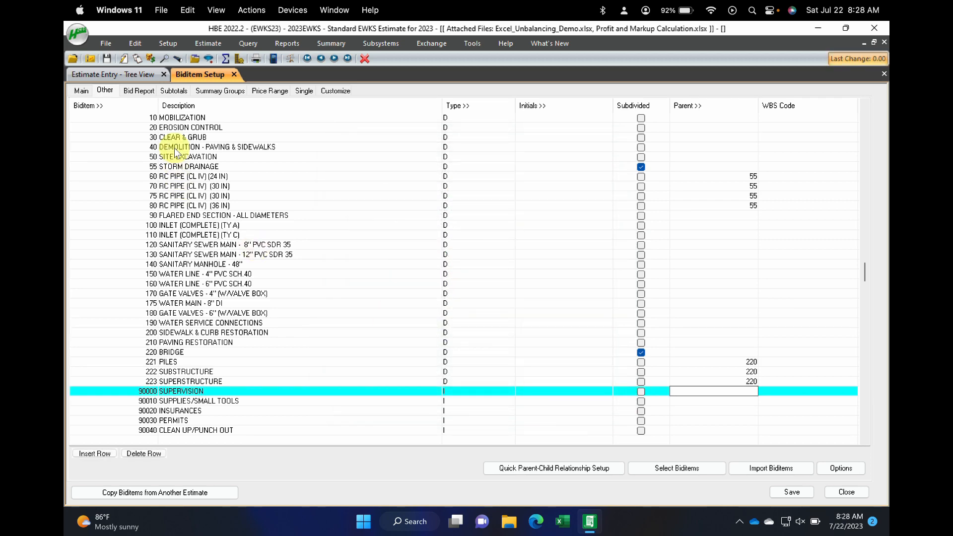
Open the import from Excel and choose Biditems under Estimate Data as the target database
{"action": "left_click", "coordinate": [435, 45]}
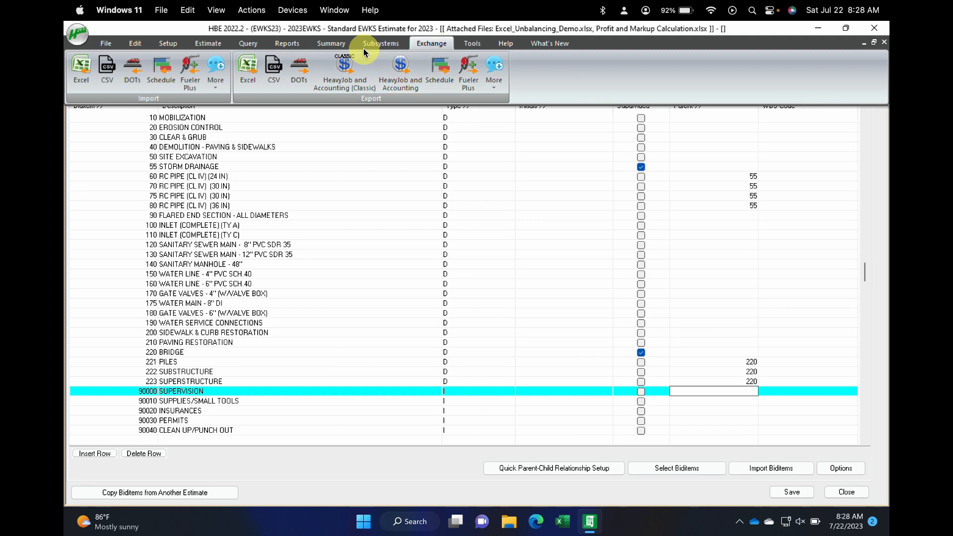
{"action": "left_click", "coordinate": [83, 70]}
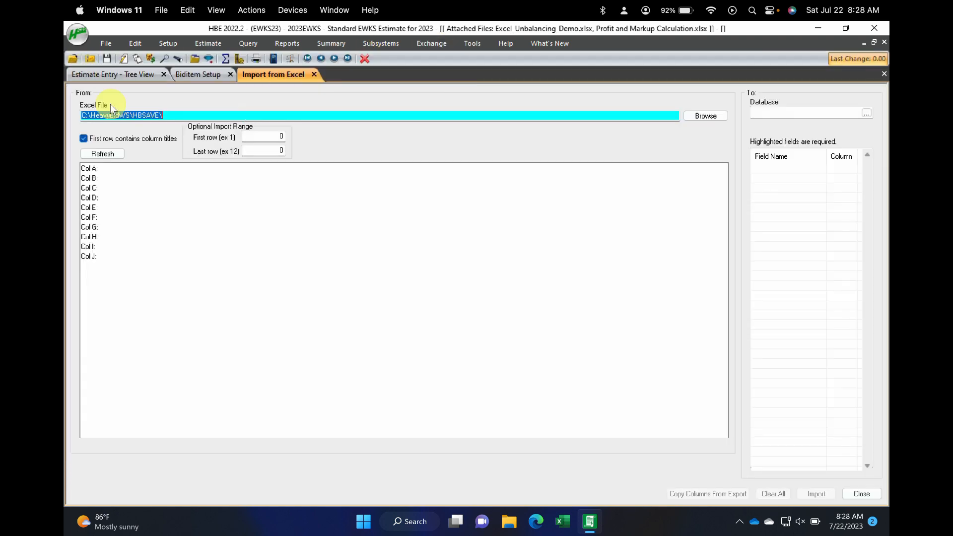
{"action": "left_click", "coordinate": [868, 112]}
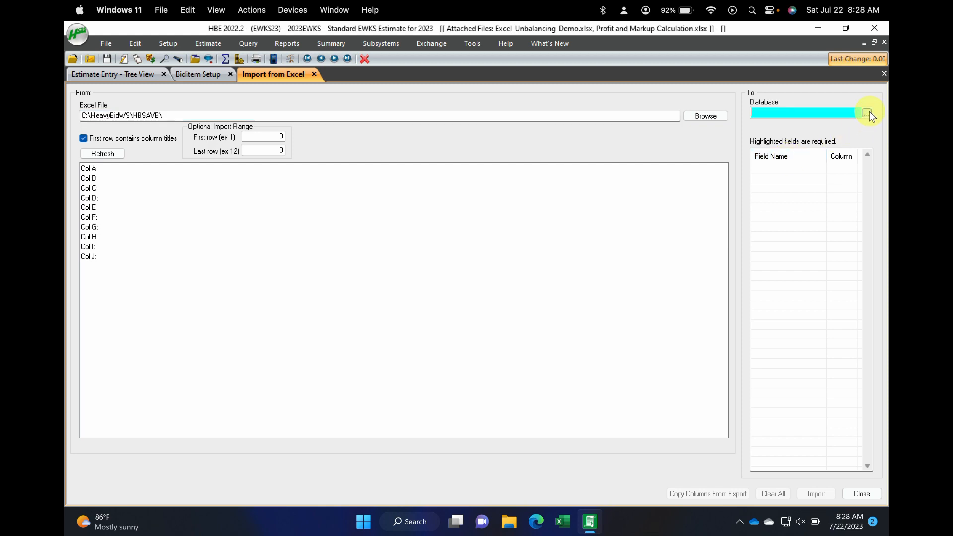
{"action": "left_click", "coordinate": [774, 164]}
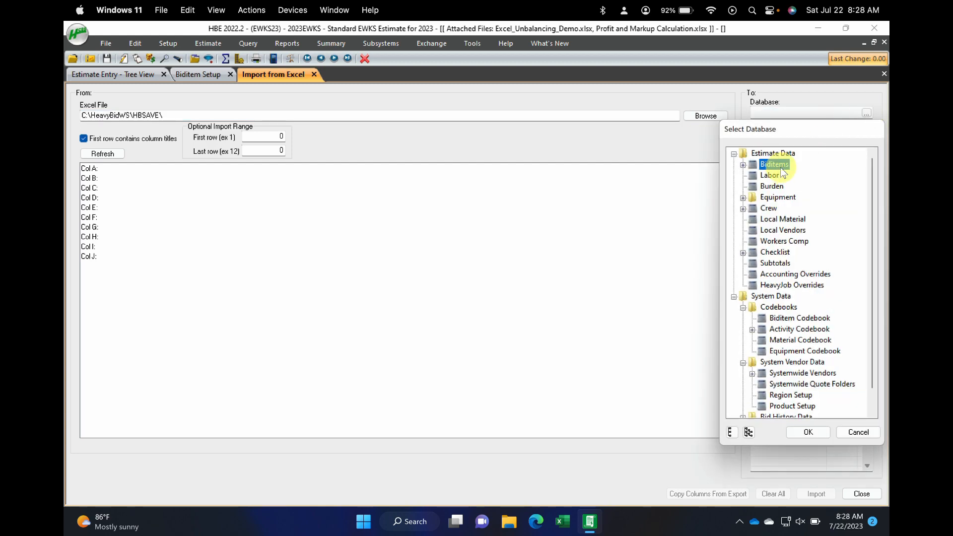
{"action": "left_click", "coordinate": [804, 437]}
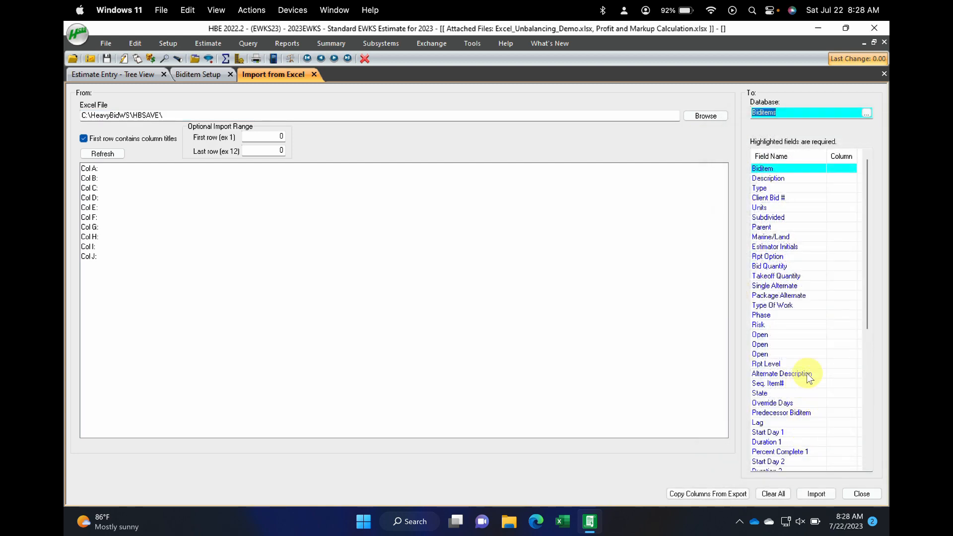
Examine the Subdivided and Parent fields available for a biditem import, and close the Excel import and the biditem setup
{"action": "key", "text": "Down"}
{"action": "key", "text": "Down"}
{"action": "key", "text": "Down"}
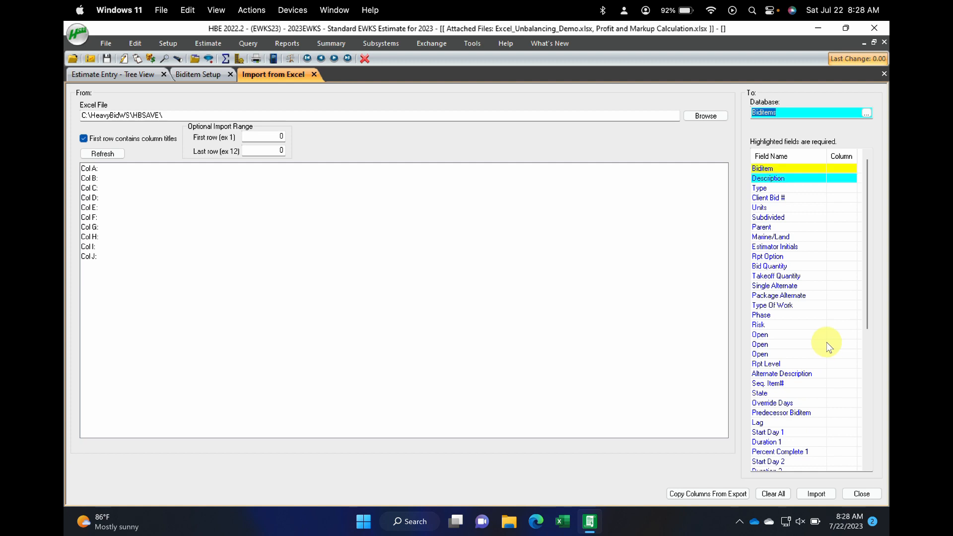
{"action": "key", "text": "Down"}
{"action": "key", "text": "Down"}
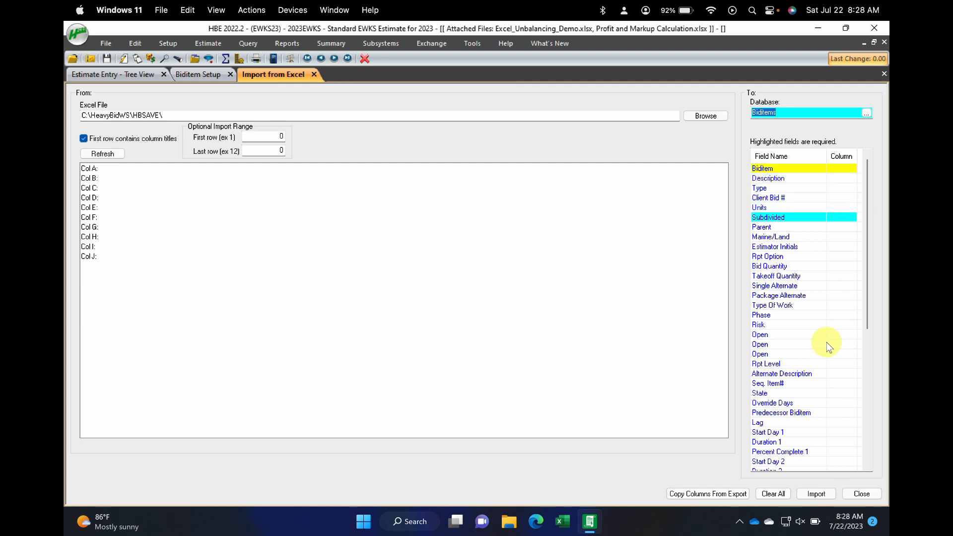
{"action": "scroll", "coordinate": [826, 341], "scroll_direction": "down", "scroll_amount": 1}
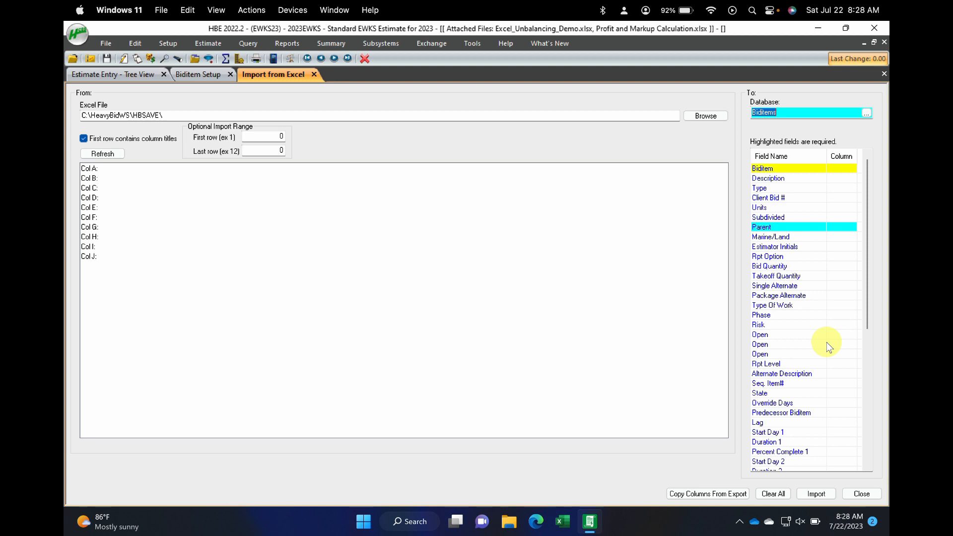
{"action": "scroll", "coordinate": [826, 341], "scroll_direction": "up", "scroll_amount": 1}
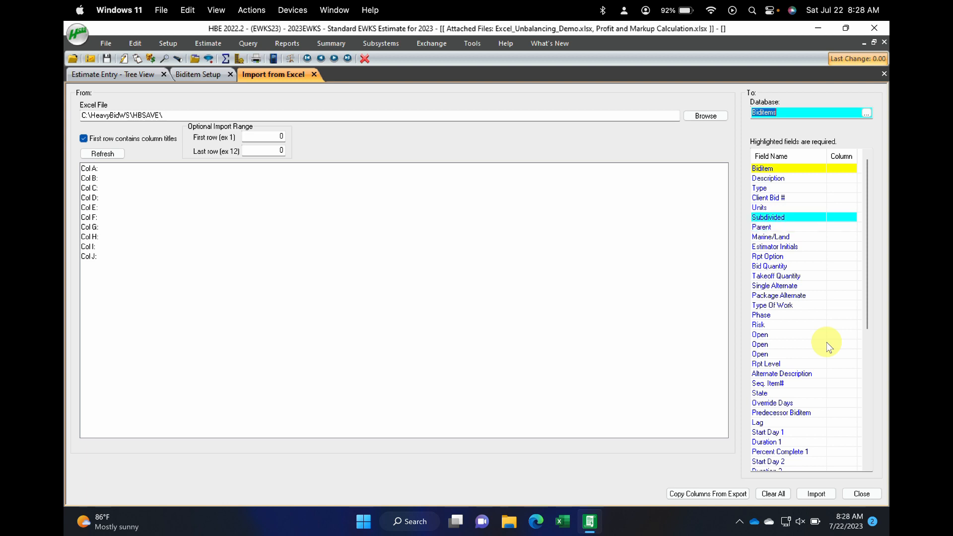
{"action": "left_click", "coordinate": [837, 226]}
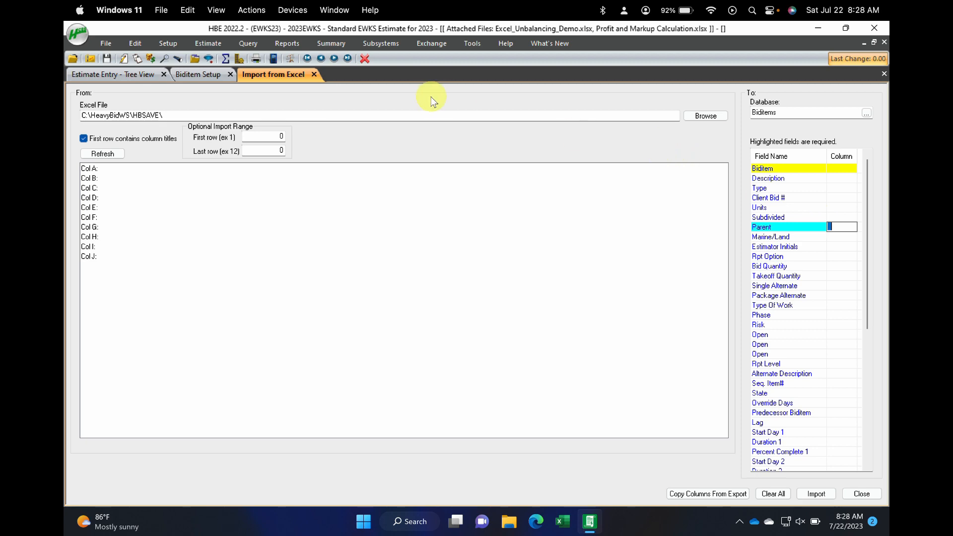
{"action": "left_click", "coordinate": [314, 74]}
{"action": "left_click", "coordinate": [235, 74]}
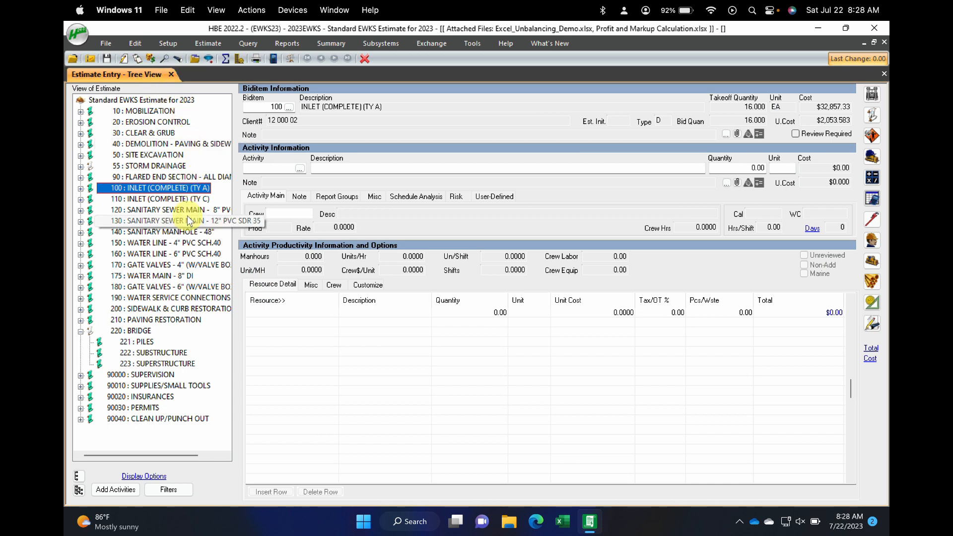
Collapse 220 BRIDGE in the estimate tree and view biditems 30 CLEAR & GRUB and 40 DEMOLITION - PAVING & SIDEWALKS
{"action": "left_click", "coordinate": [159, 134]}
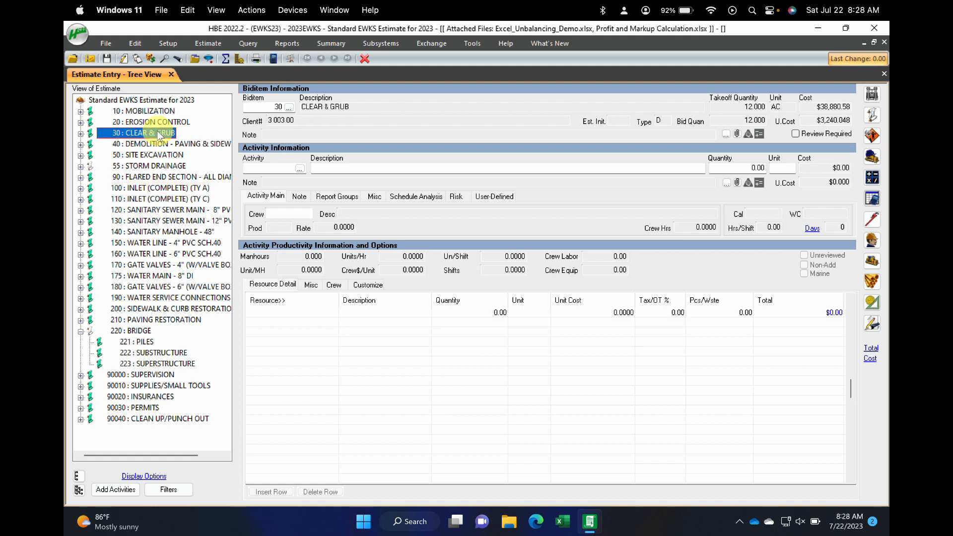
{"action": "left_click", "coordinate": [86, 330]}
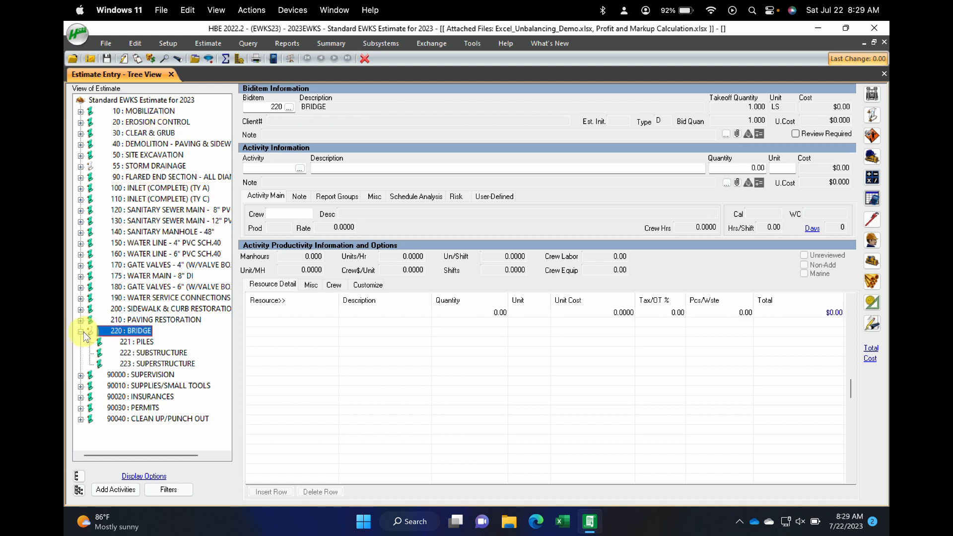
{"action": "left_click", "coordinate": [84, 331]}
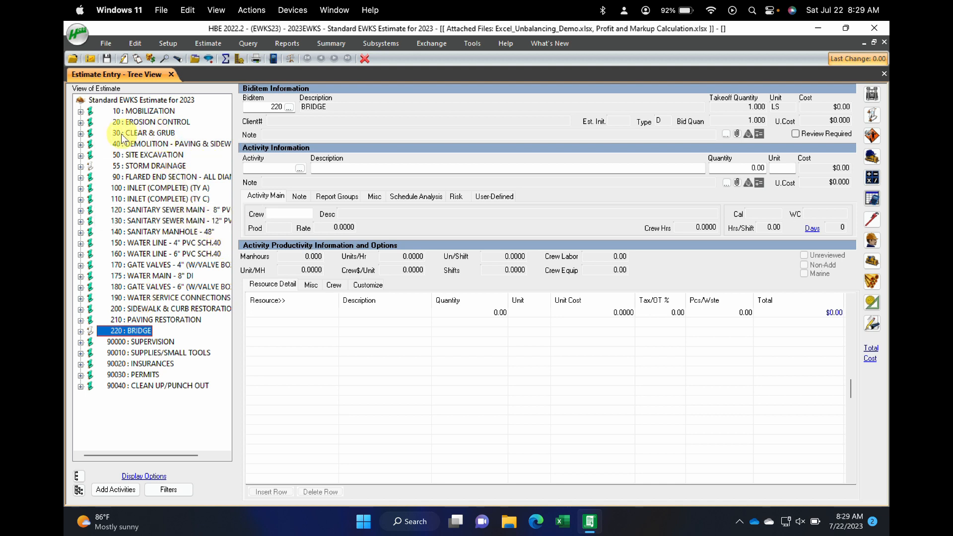
{"action": "left_click", "coordinate": [140, 133]}
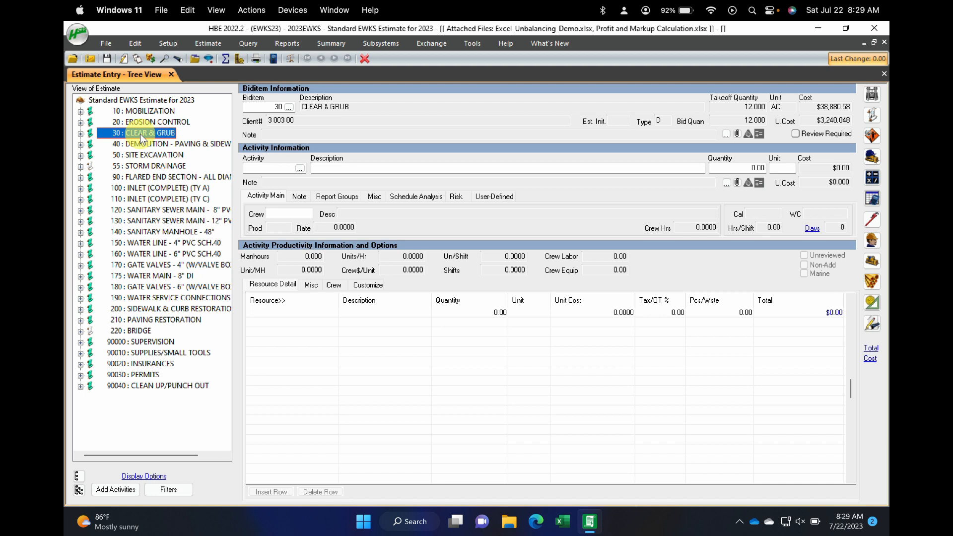
{"action": "left_click", "coordinate": [142, 144]}
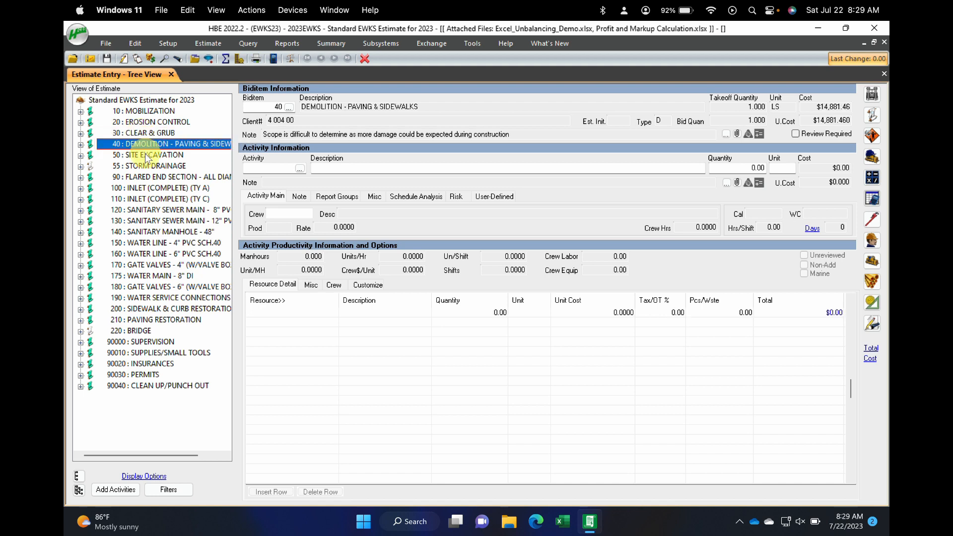
Subdivide biditem 50 SITE EXCAVATION, starting with child biditem 51 IMPORT FILL with a quantity of 10,000 CY
{"action": "left_click", "coordinate": [145, 153]}
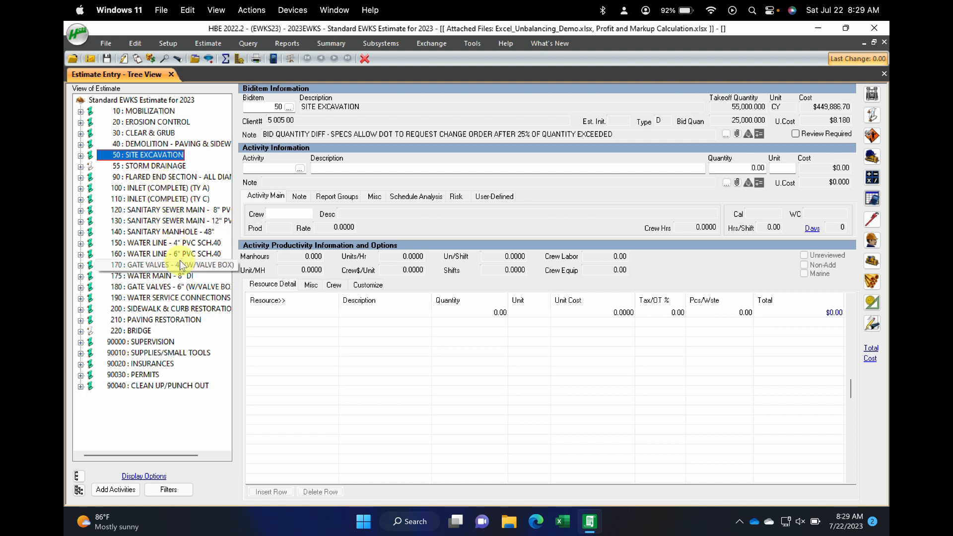
{"action": "right_click", "coordinate": [135, 156]}
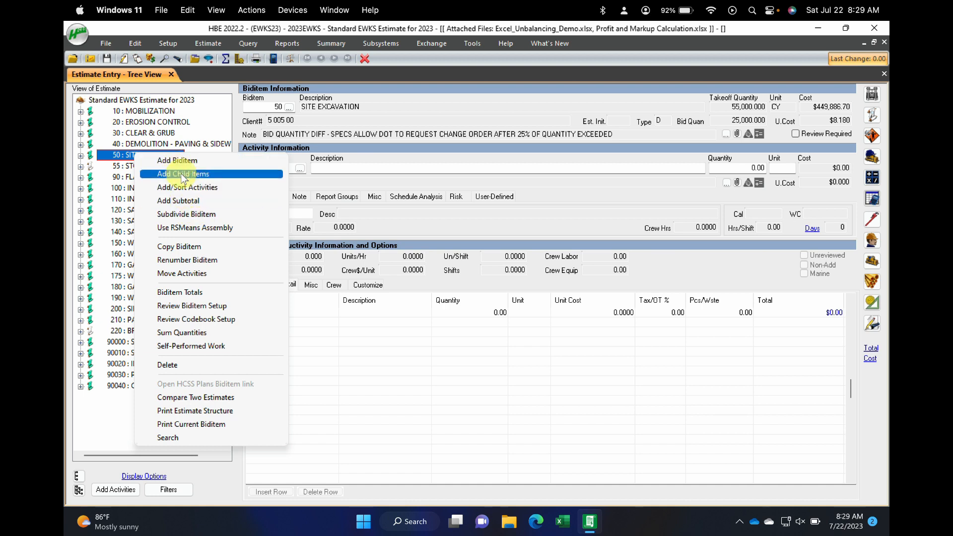
{"action": "left_click", "coordinate": [183, 213]}
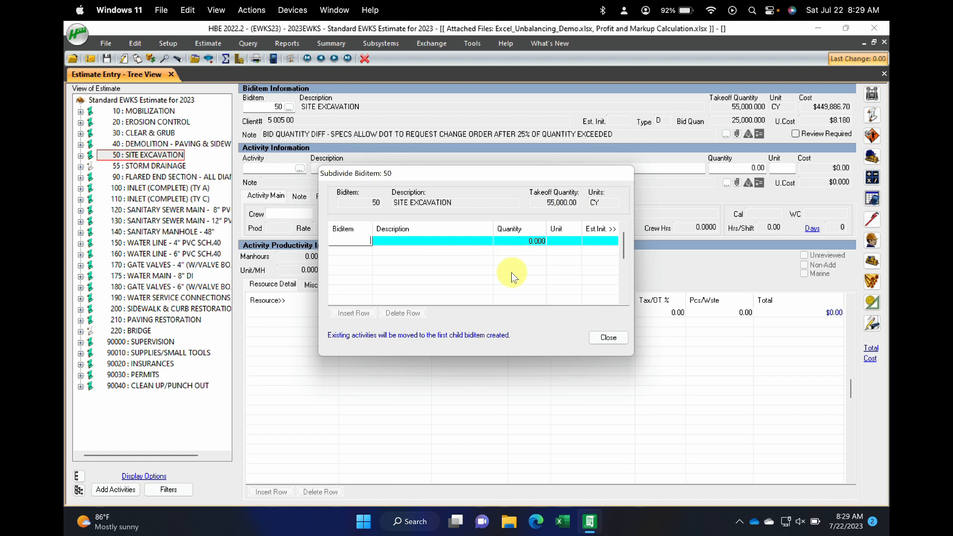
{"action": "type", "text": "51"}
{"action": "key", "text": "Tab"}
{"action": "type", "text": "Ex"}
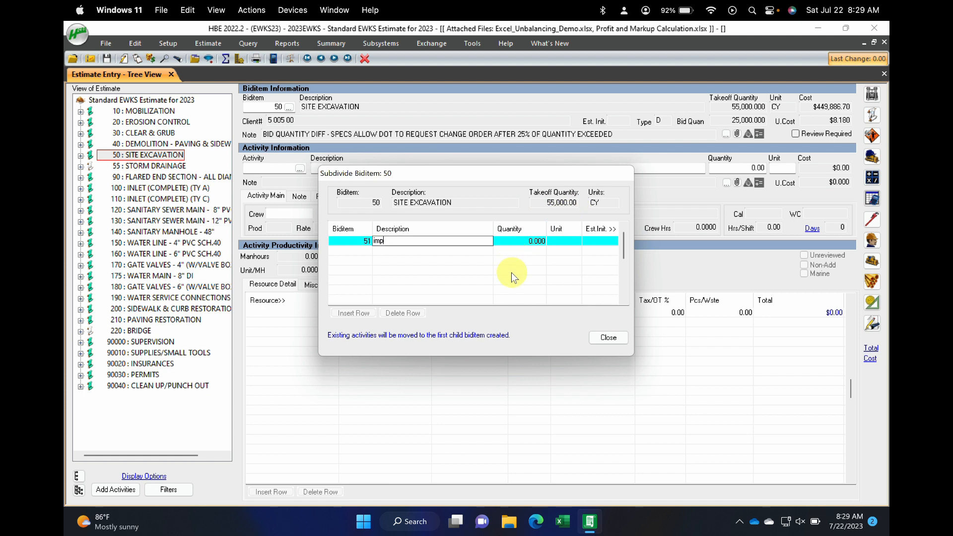
{"action": "key", "text": "BackSpace"}
{"action": "key", "text": "BackSpace"}
{"action": "type", "text": "IMPORT FILL"}
{"action": "key", "text": "Tab"}
{"action": "type", "text": "10000"}
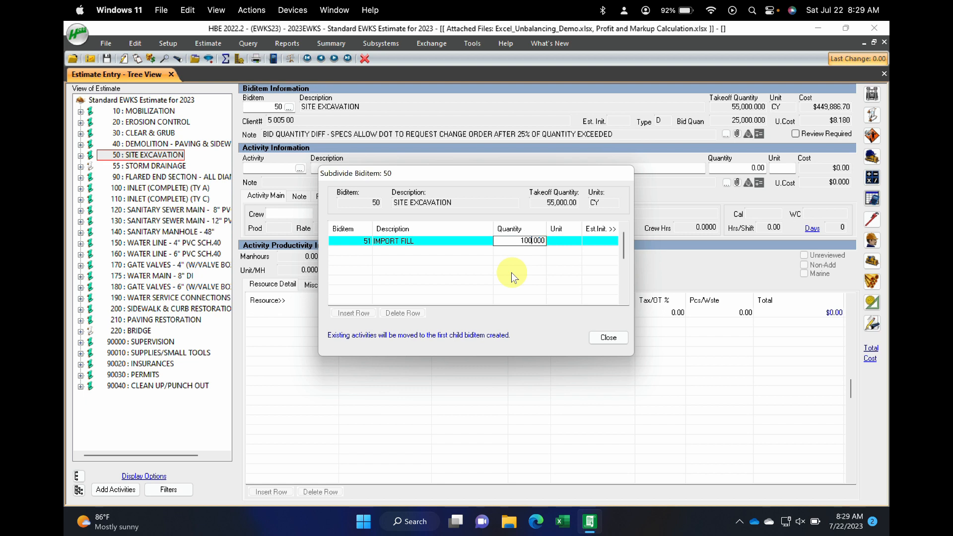
{"action": "key", "text": "Tab"}
{"action": "type", "text": "CY"}
{"action": "key", "text": "Tab"}
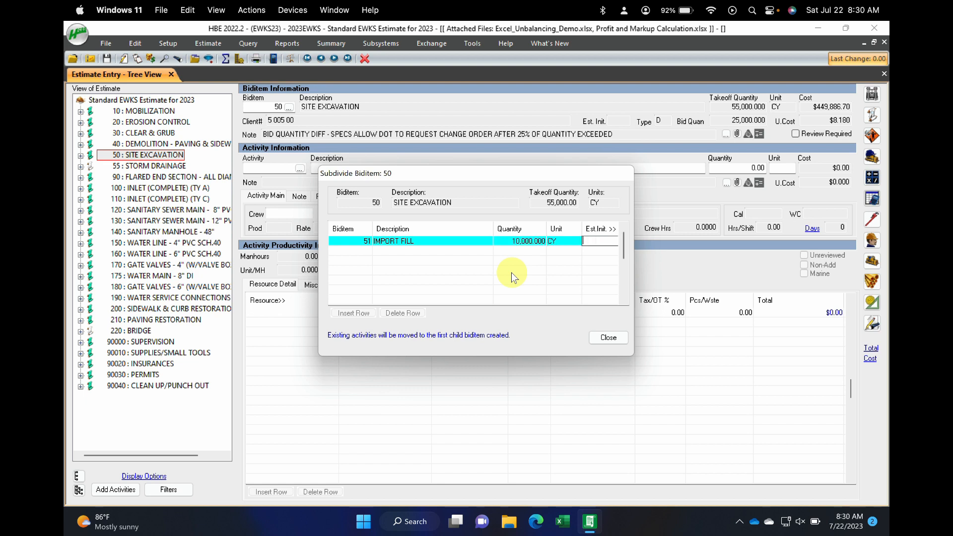
{"action": "key", "text": "Tab"}
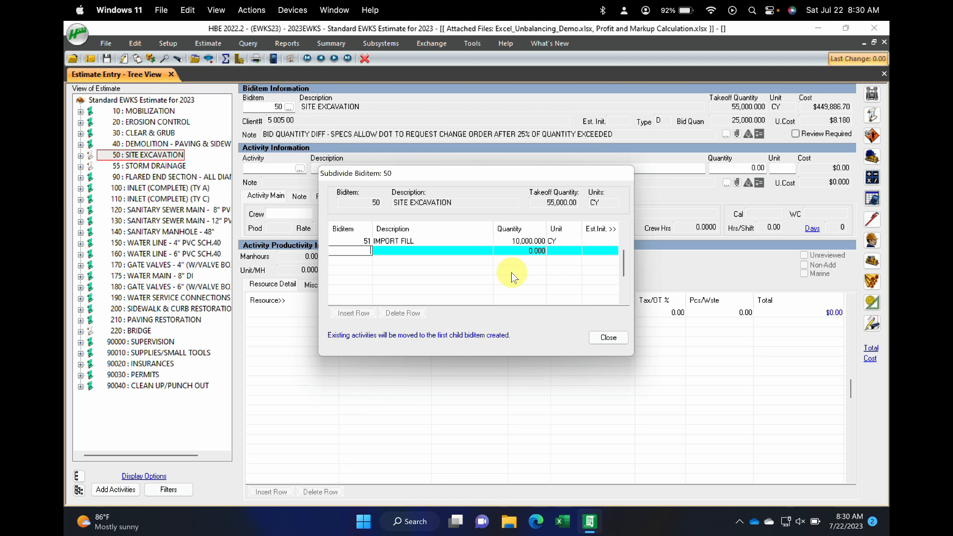
Add child biditem 52 EXPORT with a quantity of 30,000 CY to the subdivision
{"action": "type", "text": "52"}
{"action": "key", "text": "Tab"}
{"action": "type", "text": "EXPORT"}
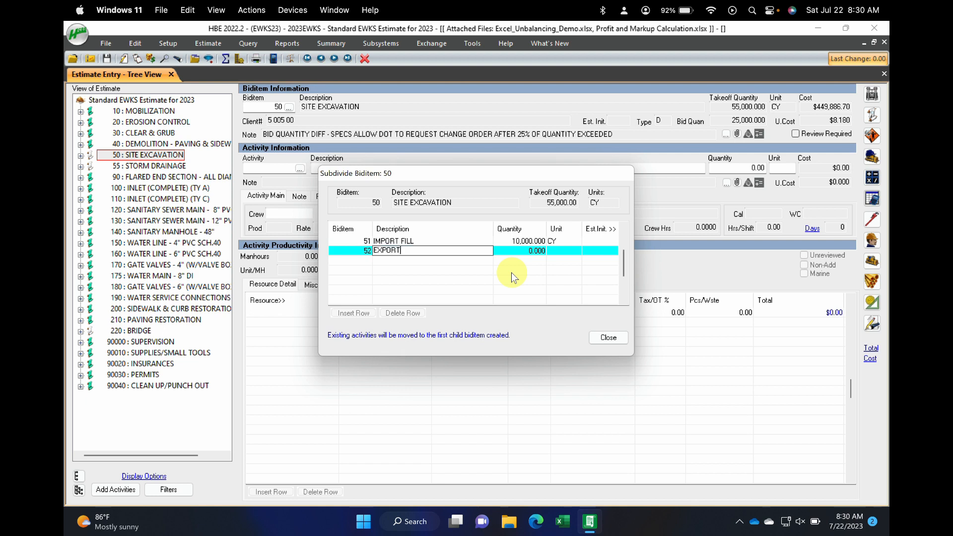
{"action": "key", "text": "Tab"}
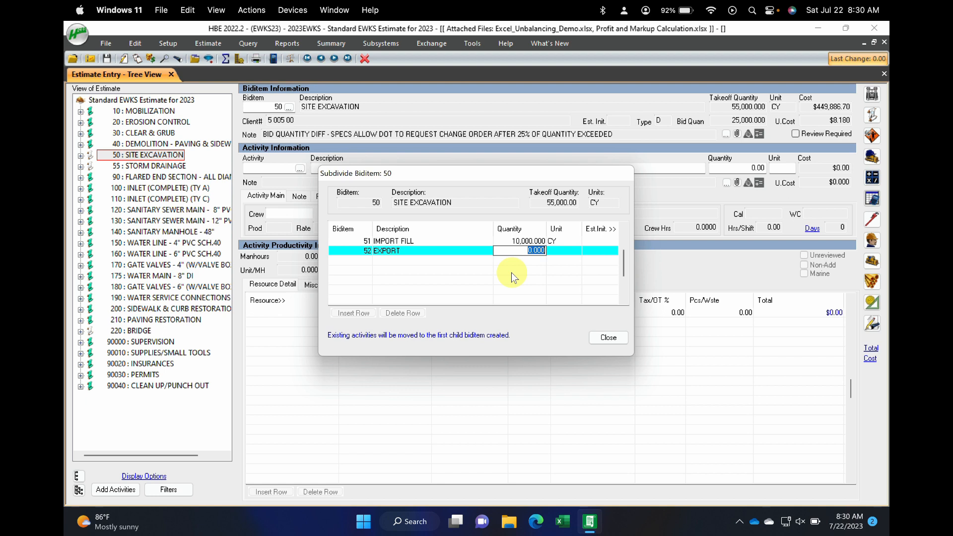
{"action": "type", "text": "30000"}
{"action": "key", "text": "Tab"}
{"action": "type", "text": "C"}
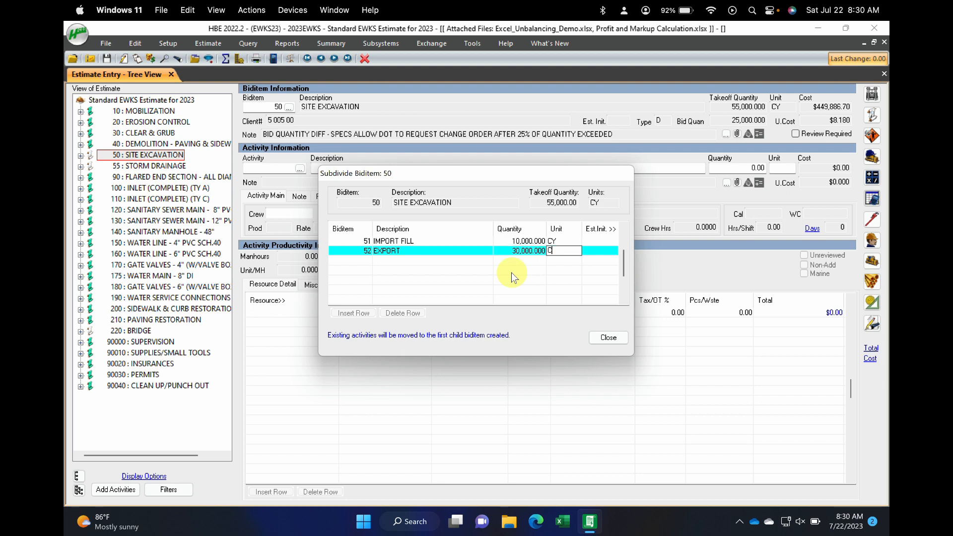
{"action": "type", "text": "Y"}
{"action": "key", "text": "Tab"}
{"action": "key", "text": "Tab"}
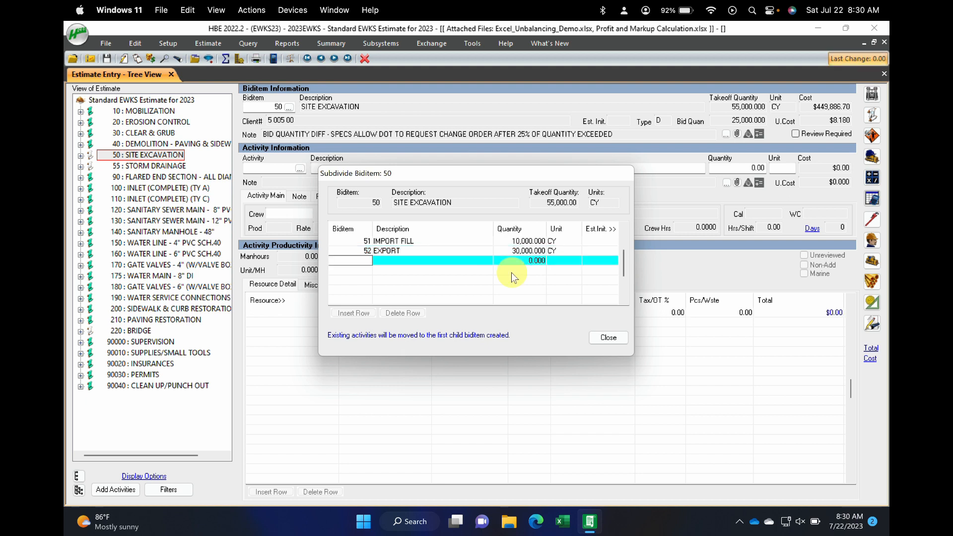
Add child biditem 53 BALANCE SITE with a quantity of 1 LS and close the subdivision
{"action": "type", "text": "53"}
{"action": "key", "text": "Tab"}
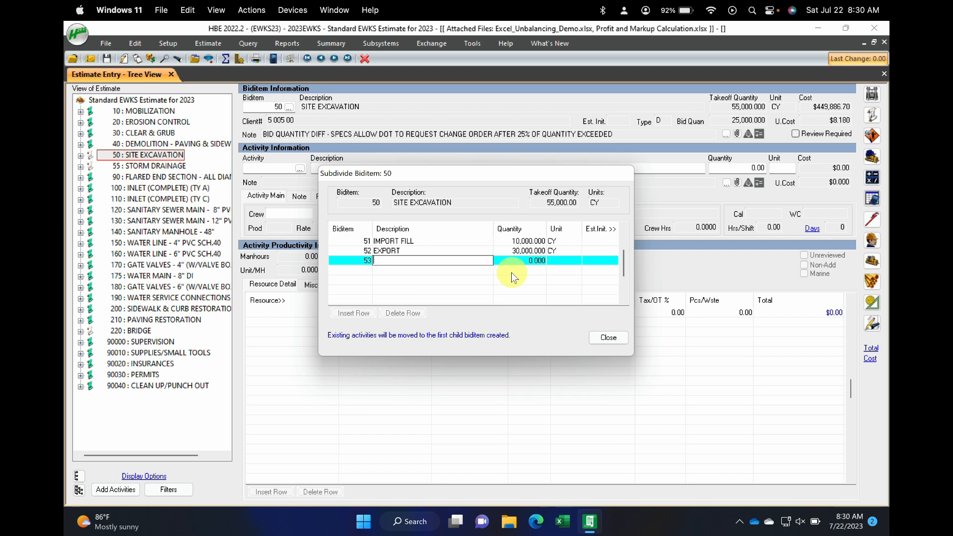
{"action": "type", "text": "BALANCE SITE"}
{"action": "key", "text": "Tab"}
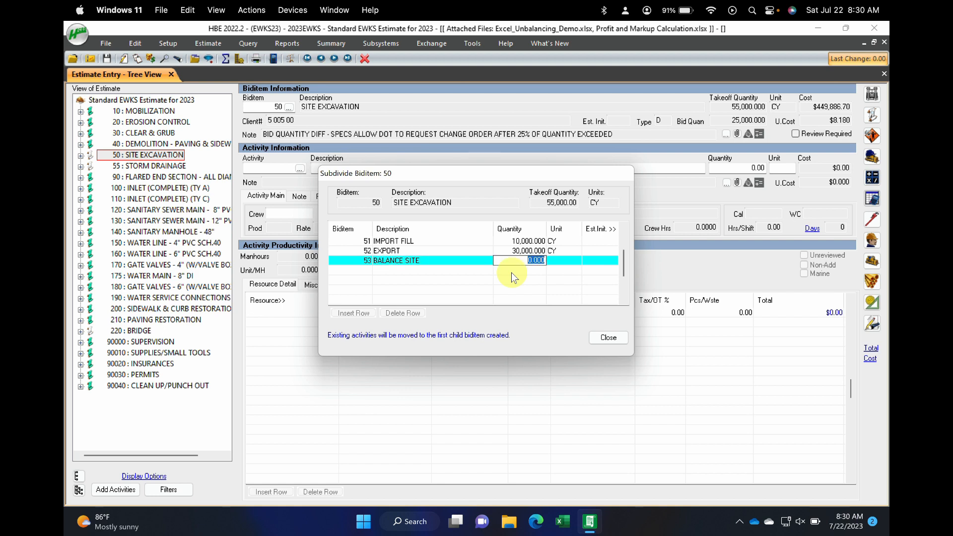
{"action": "type", "text": "1"}
{"action": "key", "text": "Tab"}
{"action": "type", "text": "LS"}
{"action": "key", "text": "Tab"}
{"action": "key", "text": "Tab"}
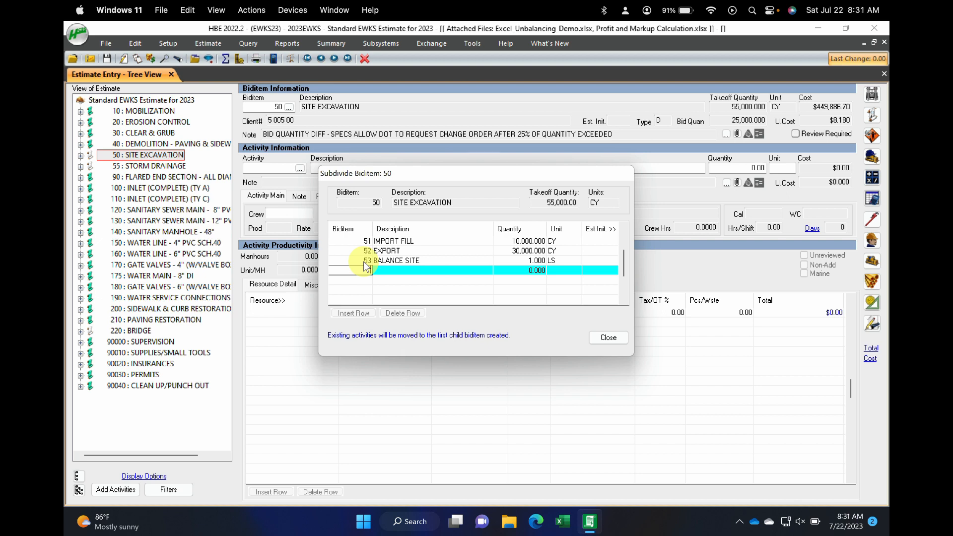
{"action": "left_click", "coordinate": [603, 338]}
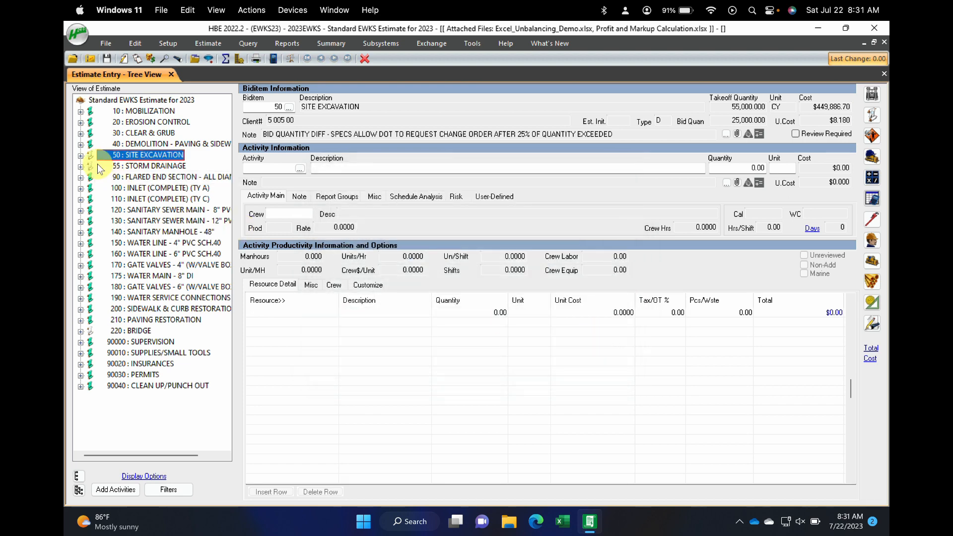
Expand 50 SITE EXCAVATION and 51 IMPORT FILL in the estimate tree and review the child biditems and the activities under IMPORT FILL
{"action": "left_click", "coordinate": [80, 155]}
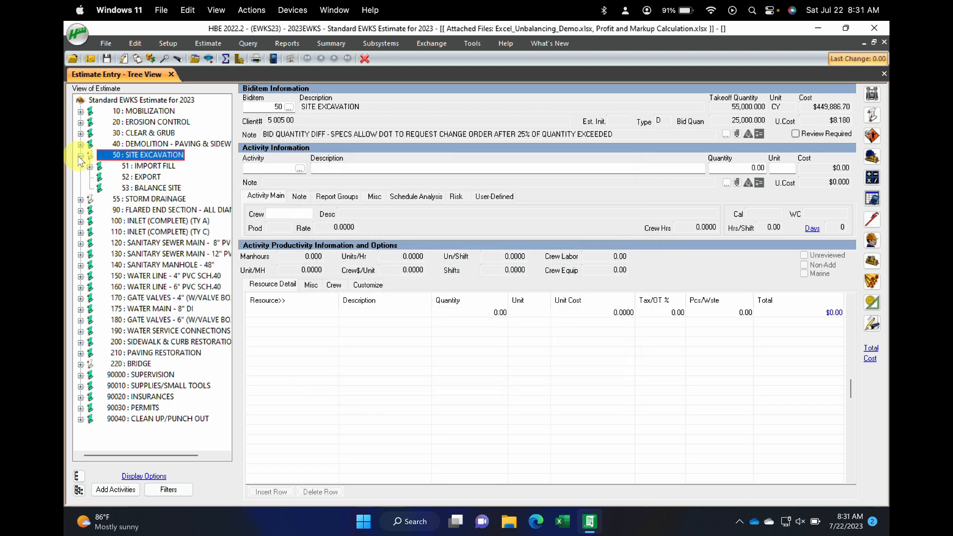
{"action": "double_click", "coordinate": [136, 167]}
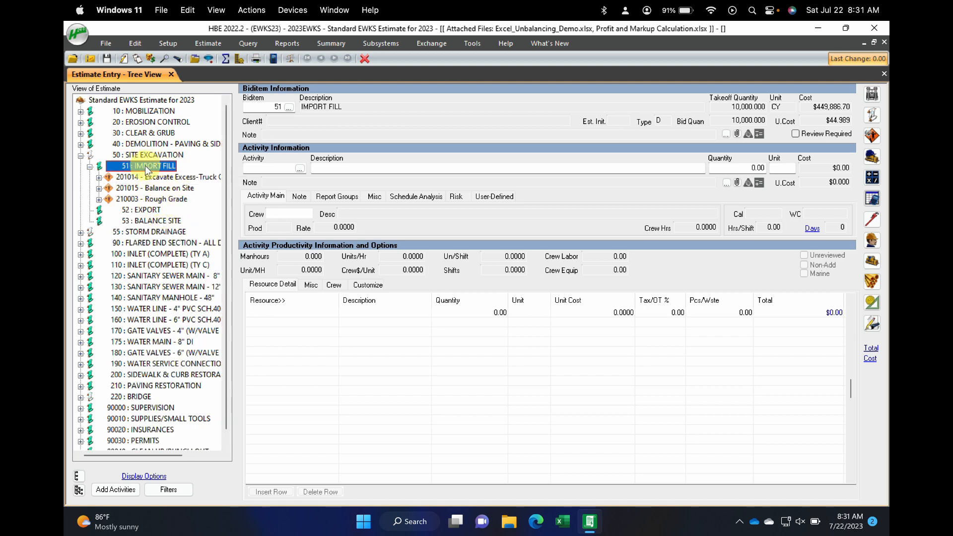
{"action": "left_click", "coordinate": [157, 210]}
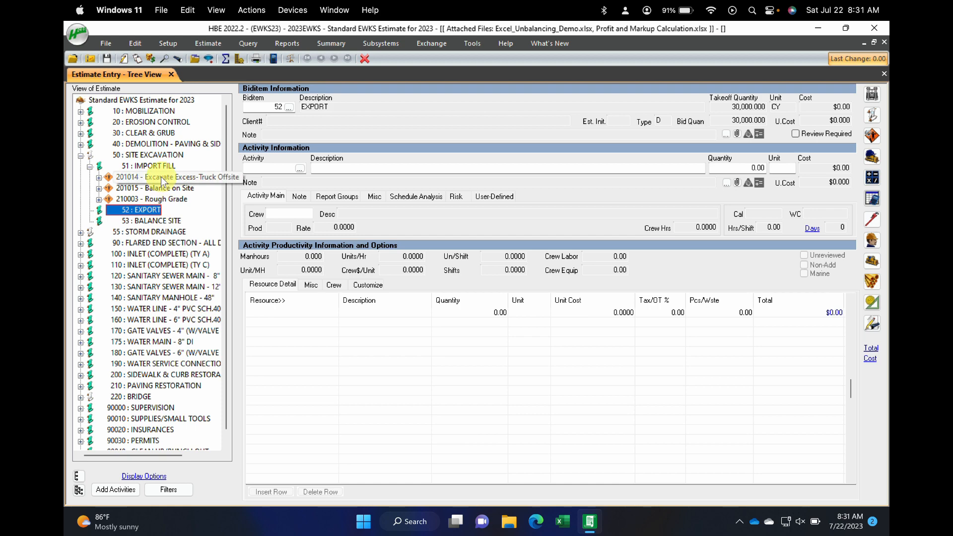
{"action": "left_click", "coordinate": [161, 176]}
{"action": "left_click", "coordinate": [160, 190]}
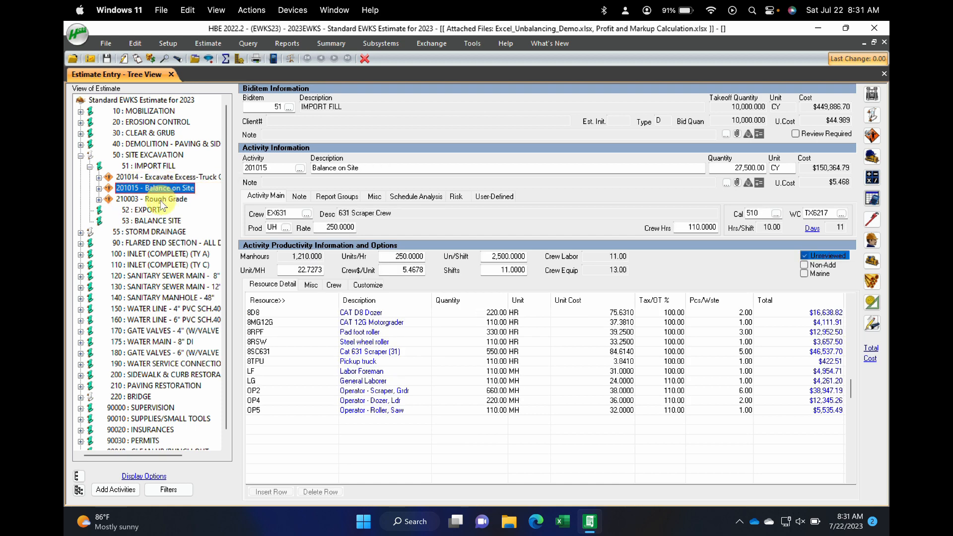
{"action": "left_click", "coordinate": [162, 200]}
{"action": "left_click", "coordinate": [153, 212]}
{"action": "left_click", "coordinate": [154, 221]}
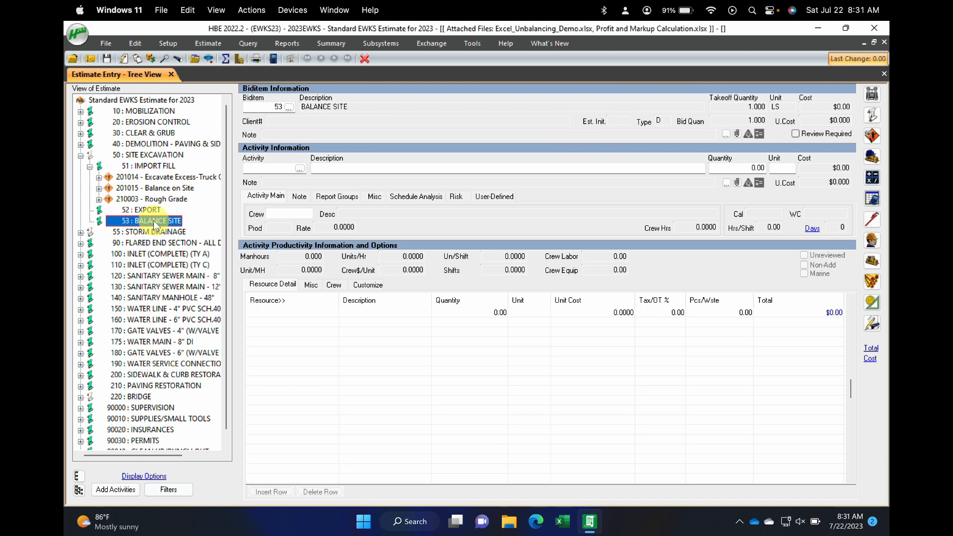
{"action": "left_click", "coordinate": [153, 211]}
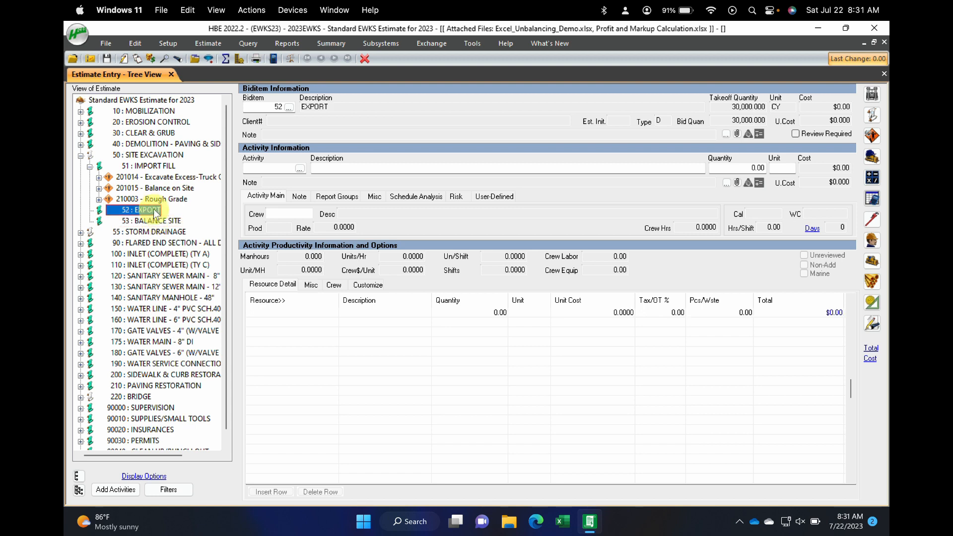
{"action": "left_click", "coordinate": [164, 169]}
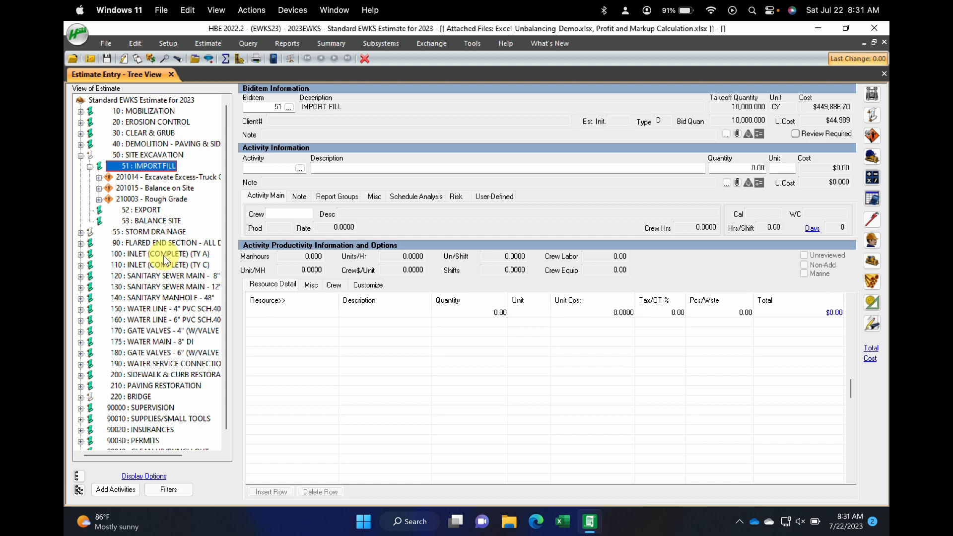
Try to add child items to biditem 51 IMPORT FILL
{"action": "right_click", "coordinate": [143, 165]}
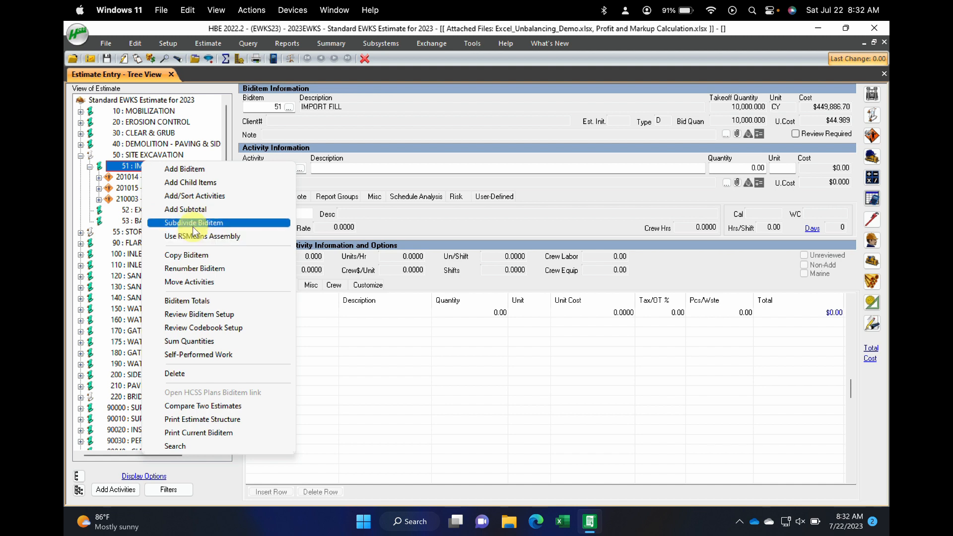
{"action": "left_click", "coordinate": [203, 183]}
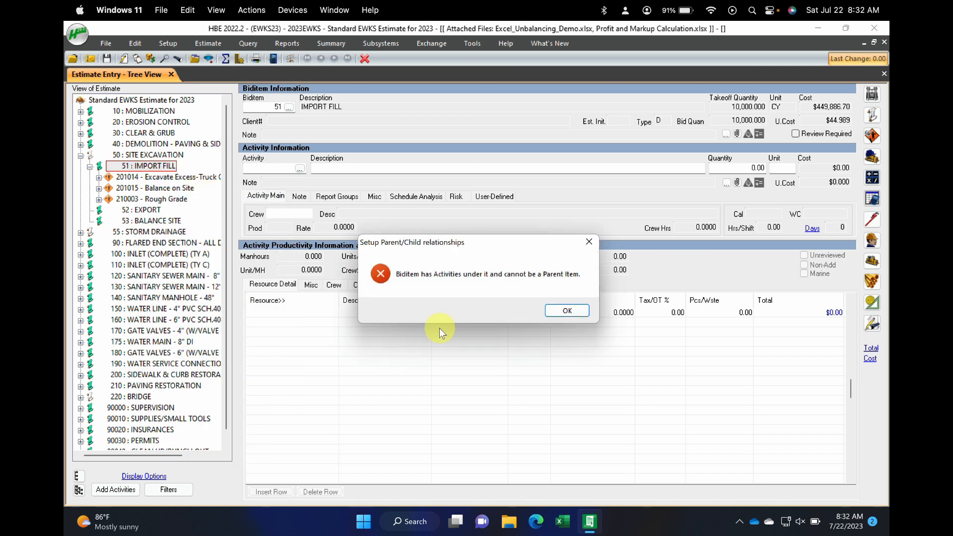
{"action": "left_click", "coordinate": [556, 308]}
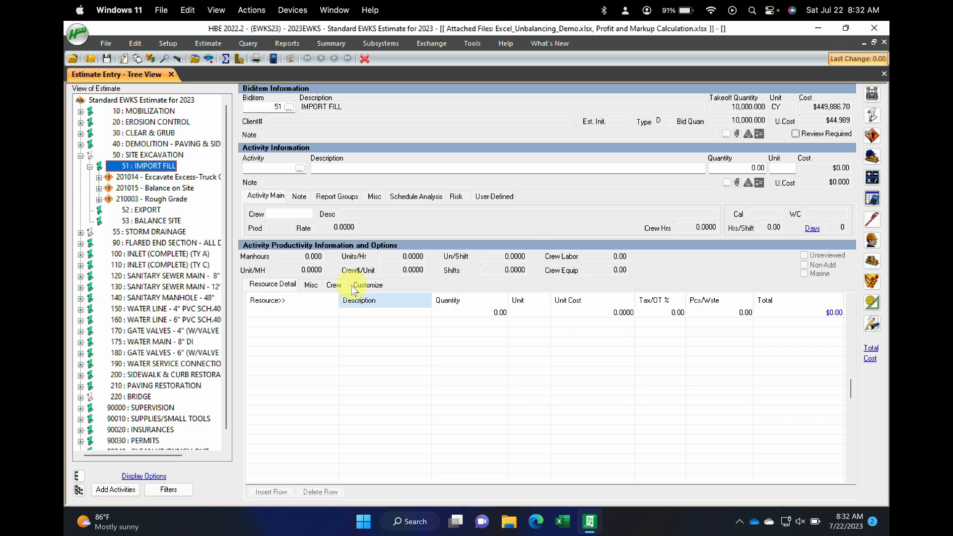
Add child item 54 FINE GRADE with a quantity of 1 LS to parent biditem 50 SITE EXCAVATION
{"action": "left_click", "coordinate": [148, 173]}
{"action": "left_click", "coordinate": [151, 156]}
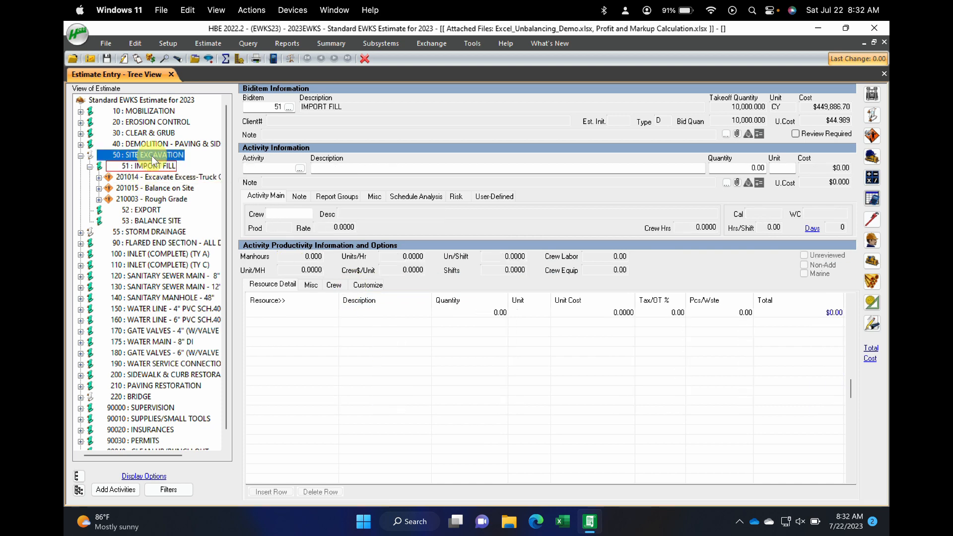
{"action": "right_click", "coordinate": [150, 155]}
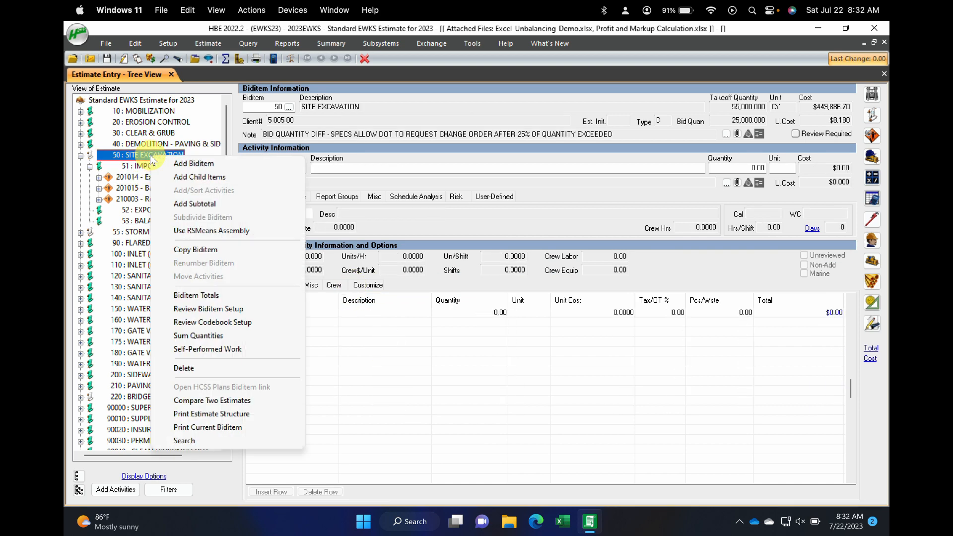
{"action": "left_click", "coordinate": [194, 177]}
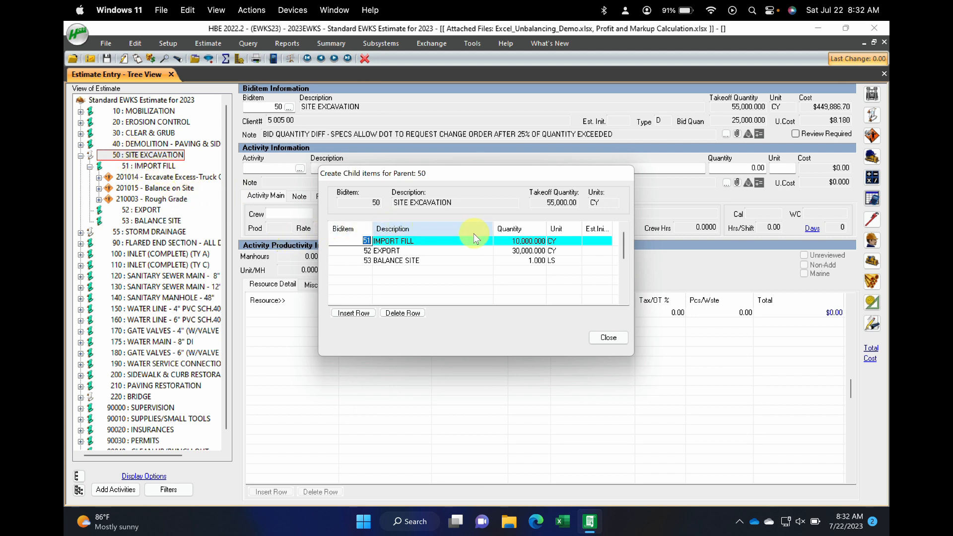
{"action": "left_click", "coordinate": [358, 273]}
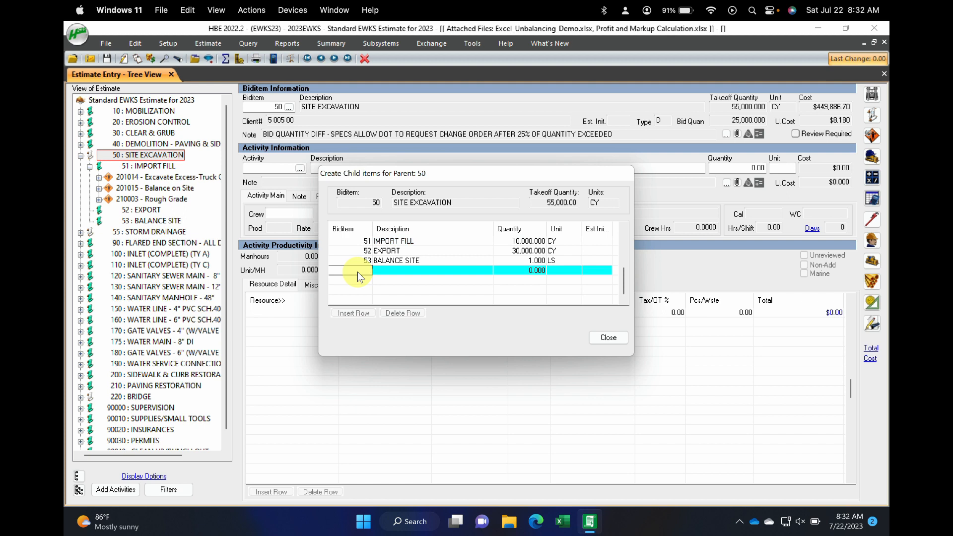
{"action": "key", "text": "Tab"}
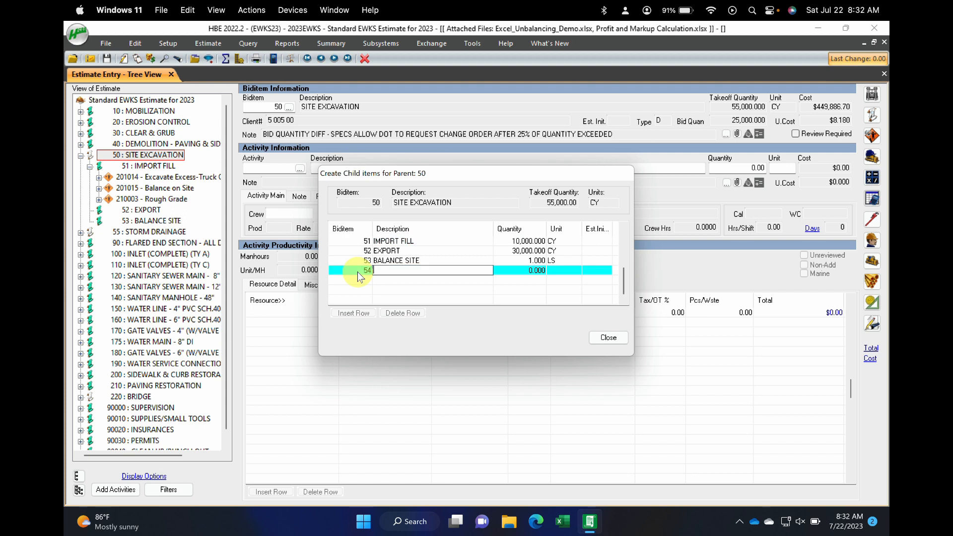
{"action": "type", "text": "FINE GRADE"}
{"action": "key", "text": "Tab"}
{"action": "type", "text": "1"}
{"action": "key", "text": "Tab"}
{"action": "type", "text": "LS"}
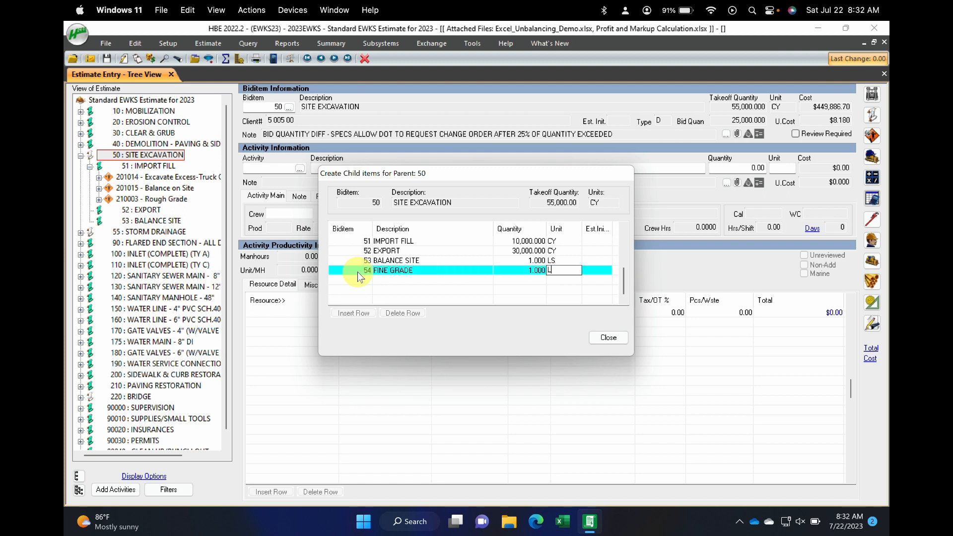
{"action": "key", "text": "Tab"}
{"action": "key", "text": "Tab"}
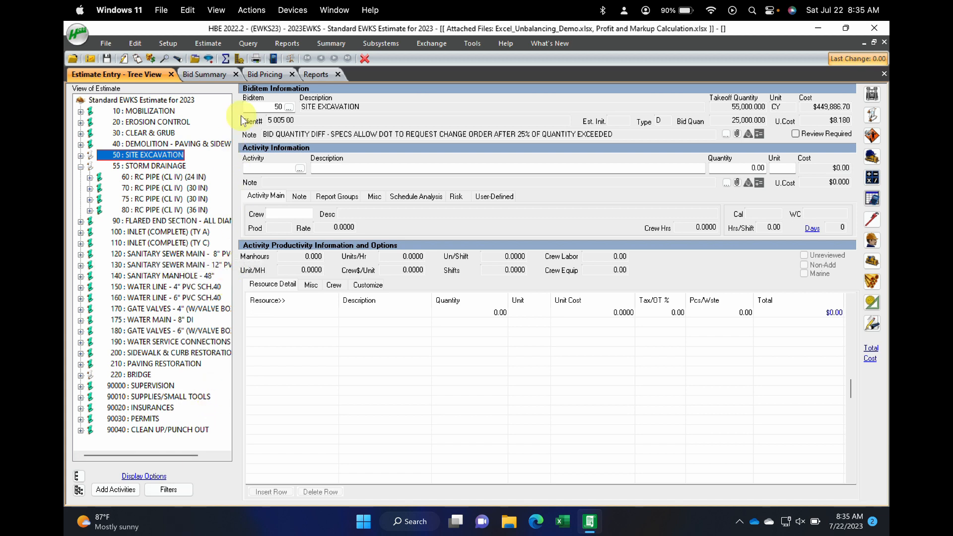
Open the bid pricing and review how the parent biditems SITE EXCAVATION, STORM DRAINAGE and BRIDGE are listed
{"action": "left_click", "coordinate": [238, 59]}
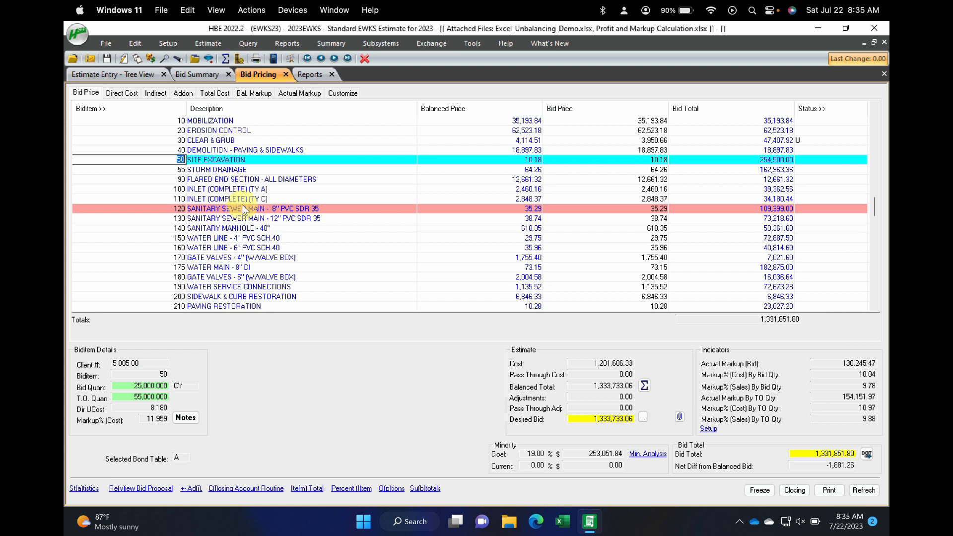
{"action": "scroll", "coordinate": [252, 242], "scroll_direction": "down", "scroll_amount": 16}
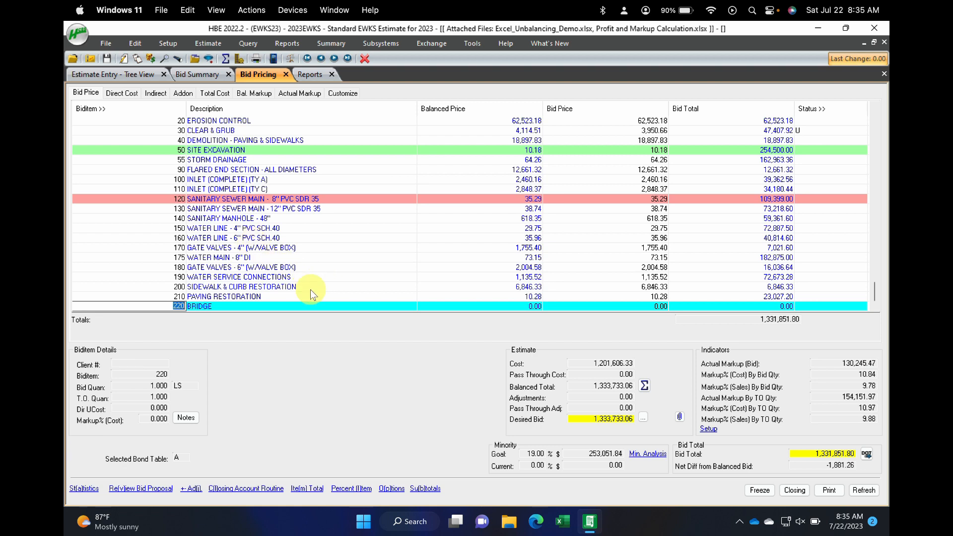
{"action": "scroll", "coordinate": [271, 287], "scroll_direction": "up", "scroll_amount": 5}
{"action": "scroll", "coordinate": [271, 288], "scroll_direction": "up", "scroll_amount": 10}
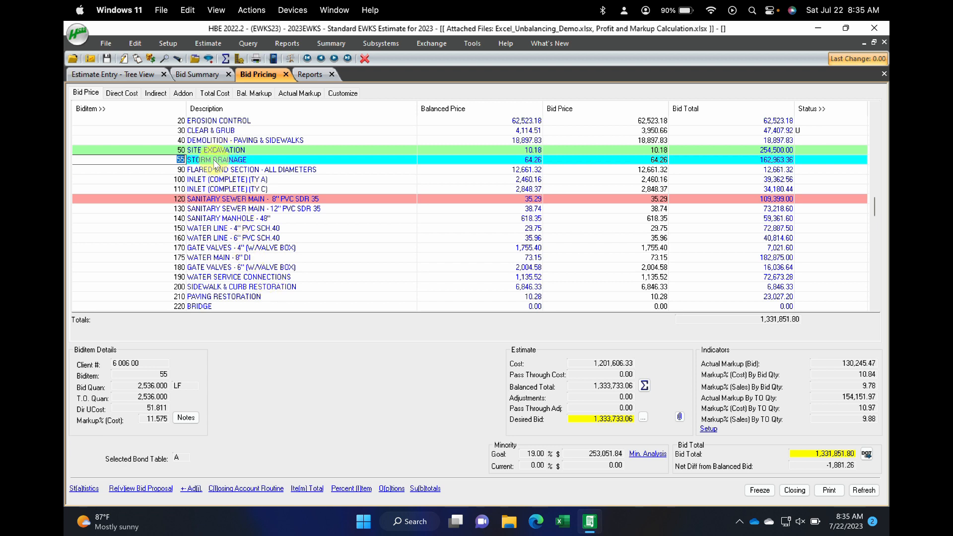
Open the child biditem pricing from the bid pricing, review the child items of SITE EXCAVATION and STORM DRAINAGE, and close it
{"action": "left_click", "coordinate": [332, 43]}
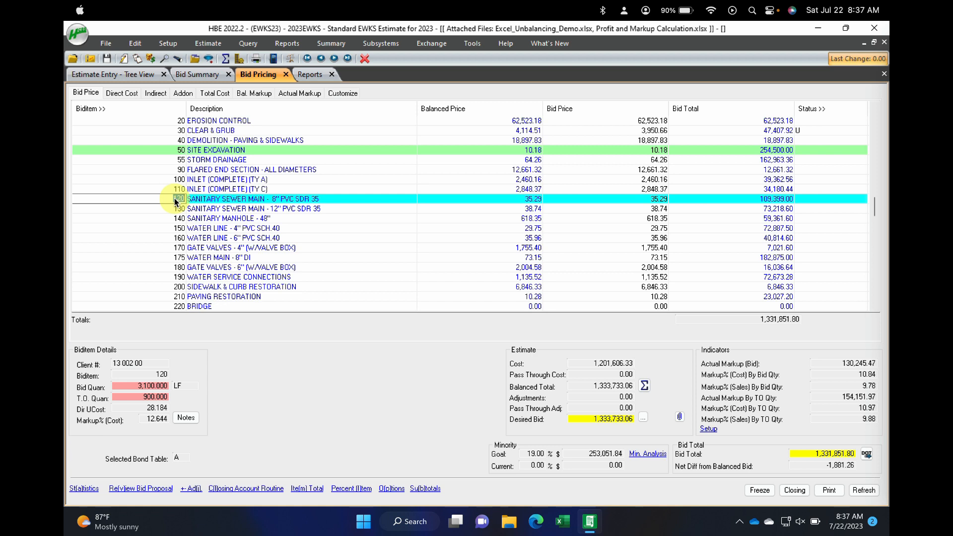
{"action": "left_click", "coordinate": [332, 44]}
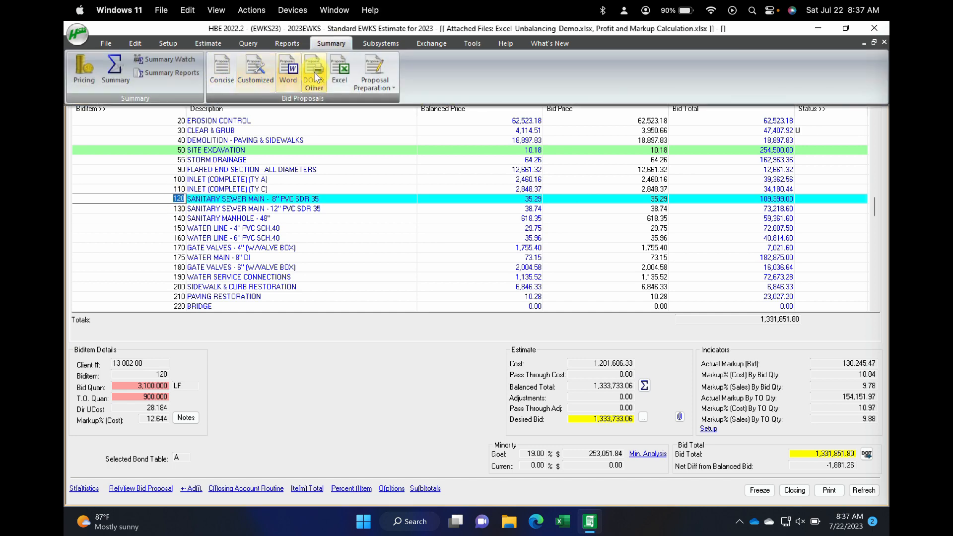
{"action": "left_click", "coordinate": [164, 203]}
{"action": "right_click", "coordinate": [168, 198]}
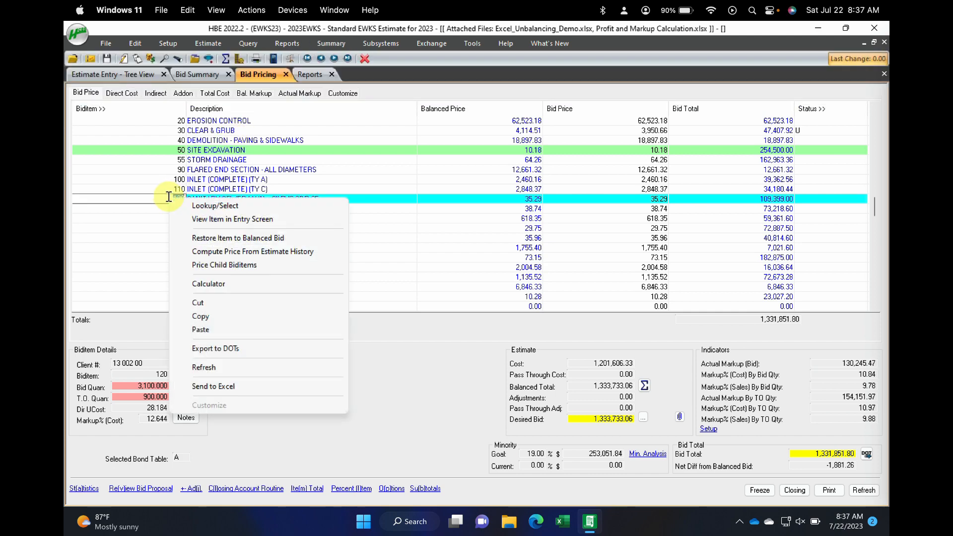
{"action": "left_click", "coordinate": [222, 265]}
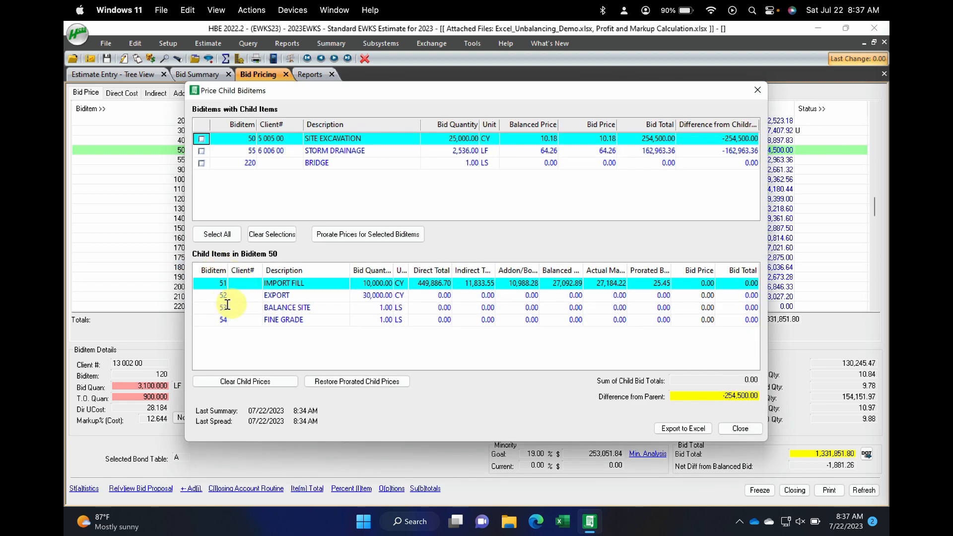
{"action": "left_click", "coordinate": [332, 152]}
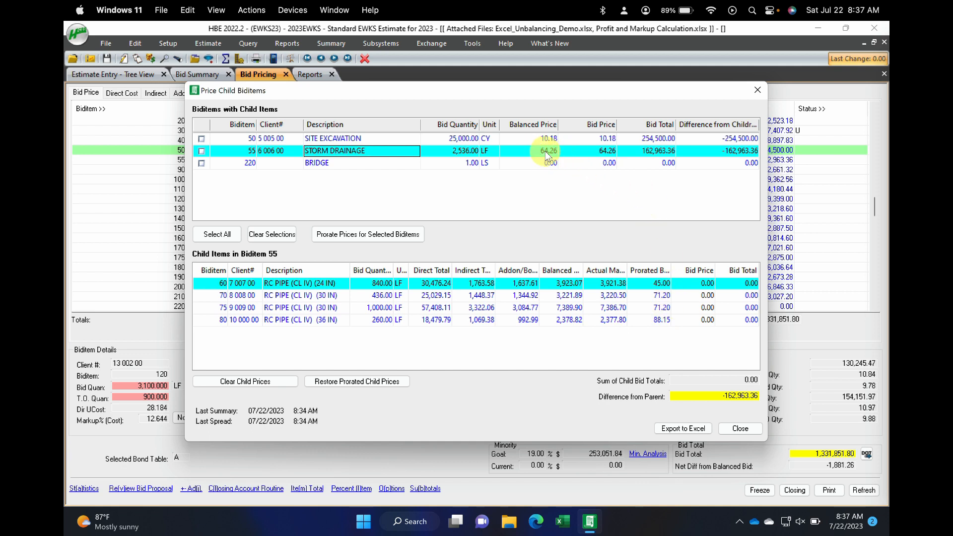
{"action": "left_click", "coordinate": [740, 428]}
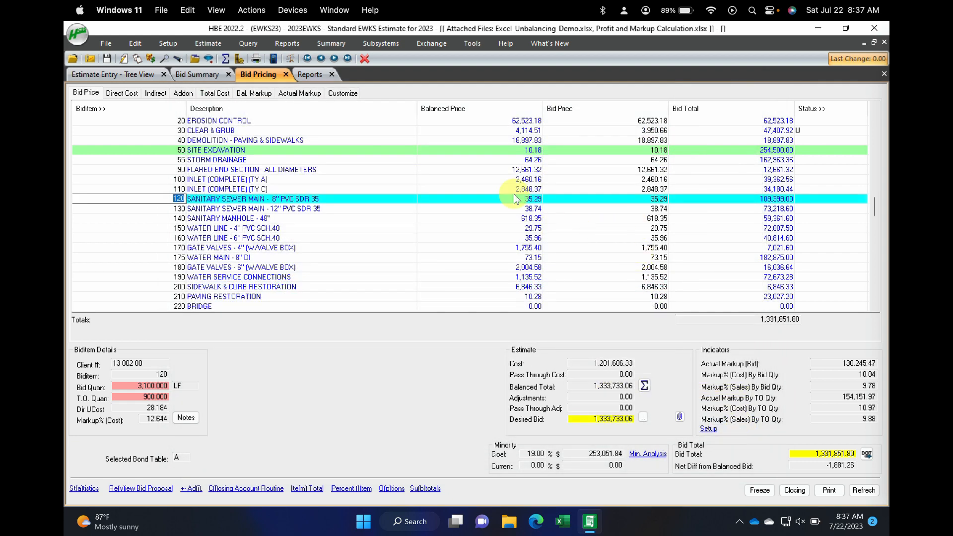
Set the bid price of parent biditem 55 STORM DRAINAGE to 65
{"action": "left_click", "coordinate": [635, 159]}
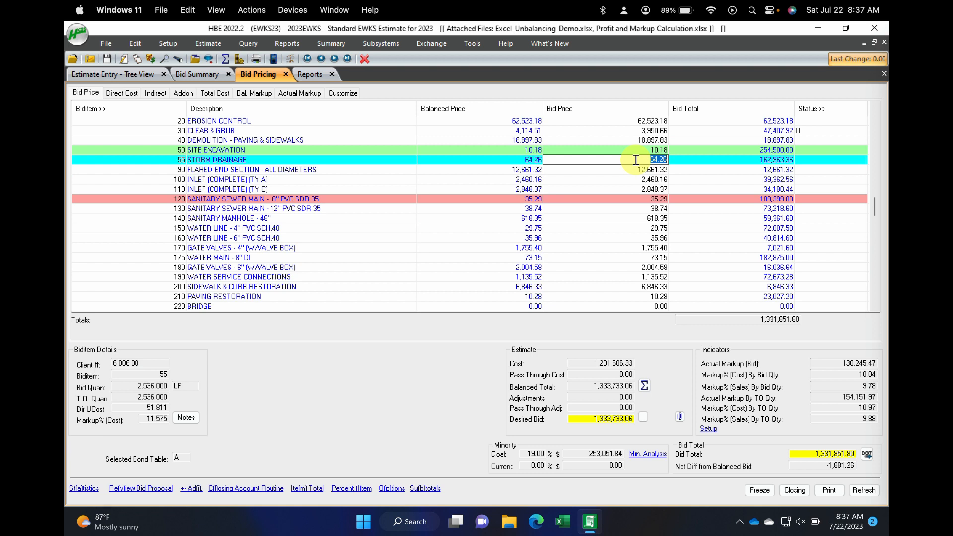
{"action": "type", "text": "65"}
{"action": "key", "text": "Tab"}
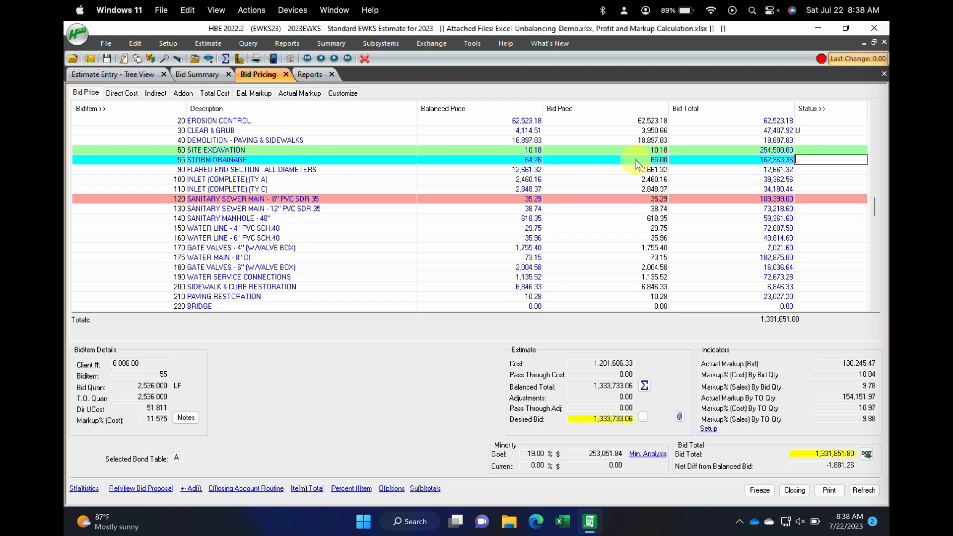
{"action": "key", "text": "Return"}
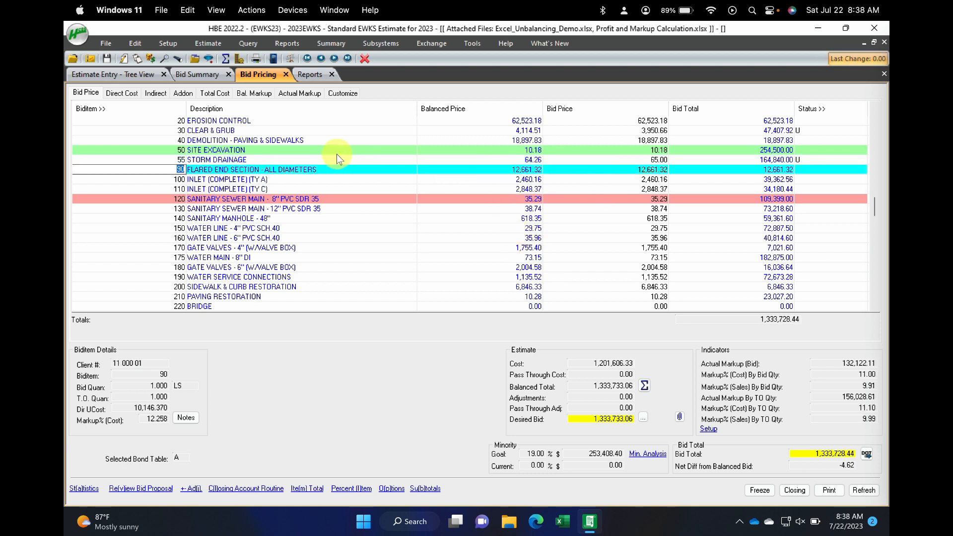
Open the child biditem pricing for 55 STORM DRAINAGE and fill its child bid prices with the prorated prices
{"action": "left_click", "coordinate": [241, 160]}
{"action": "right_click", "coordinate": [178, 160]}
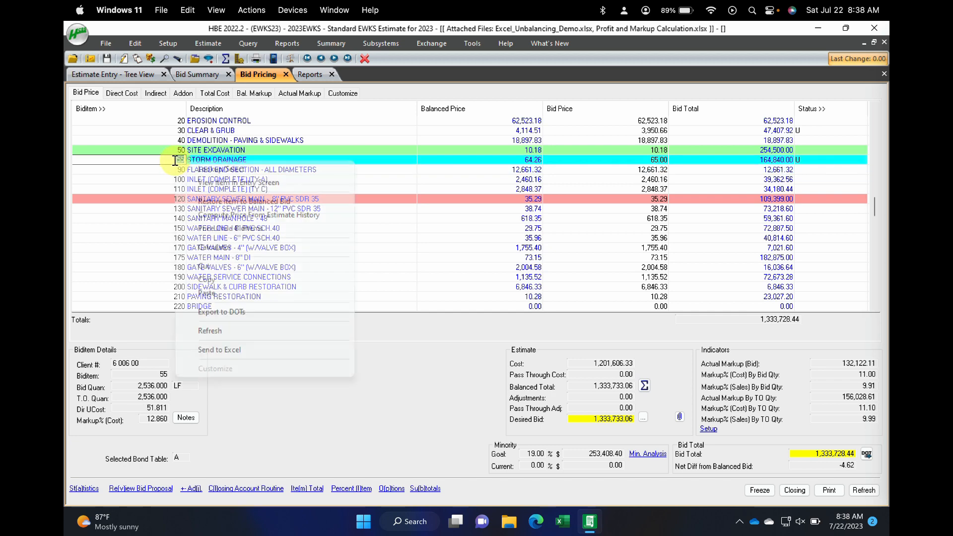
{"action": "left_click", "coordinate": [222, 228]}
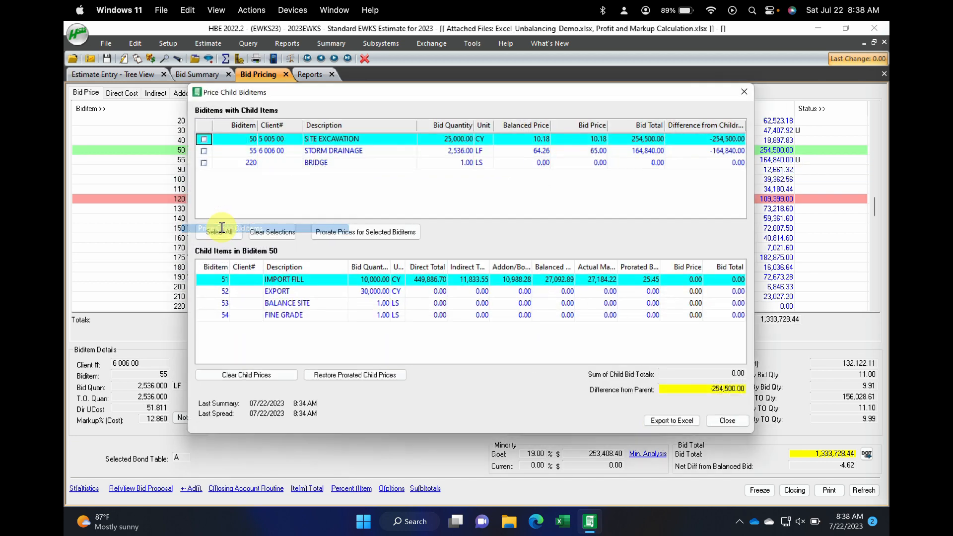
{"action": "left_click", "coordinate": [331, 151]}
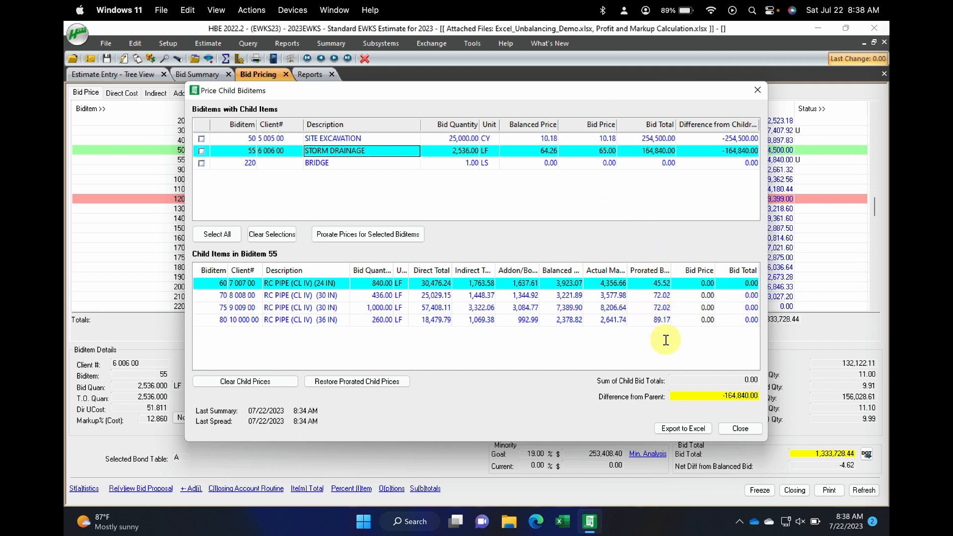
{"action": "left_click", "coordinate": [704, 283]}
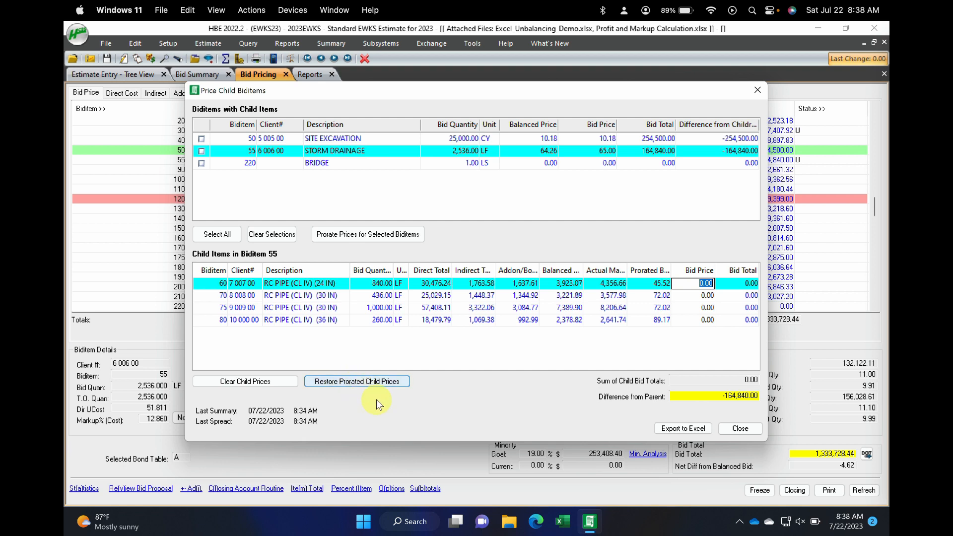
{"action": "left_click", "coordinate": [400, 383]}
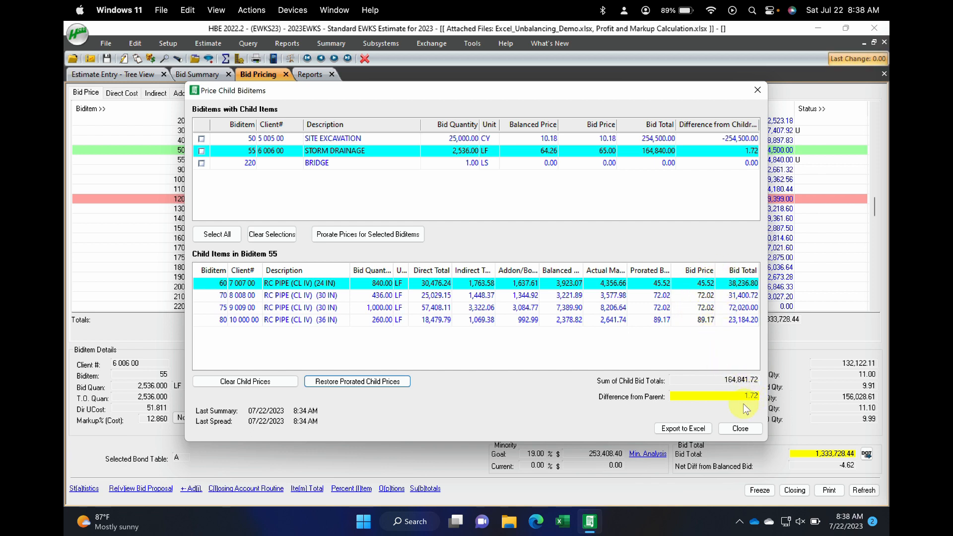
Try bid prices of 45.50, 72 and 75 for child items 60, 70 and 75, and restore the prorated child prices
{"action": "left_click", "coordinate": [701, 285]}
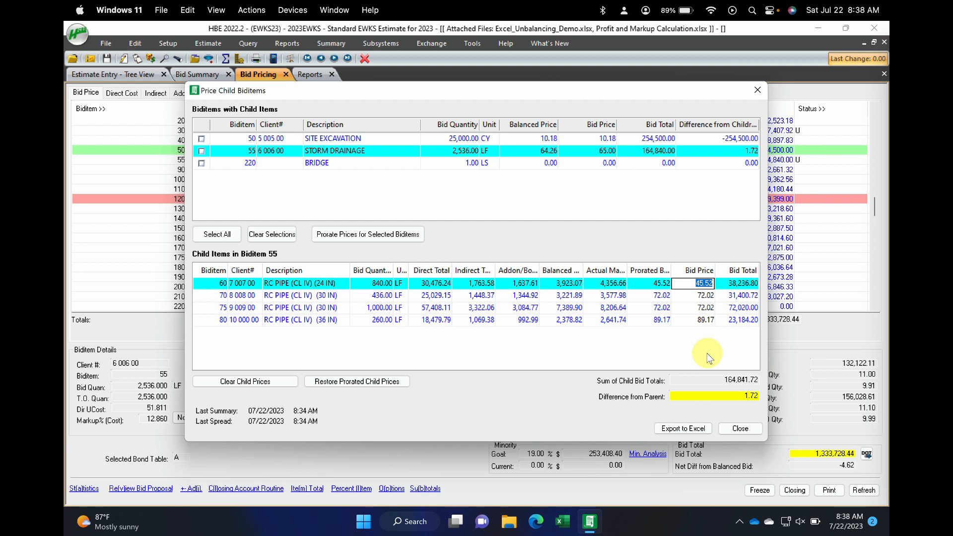
{"action": "type", "text": "45.50"}
{"action": "key", "text": "Return"}
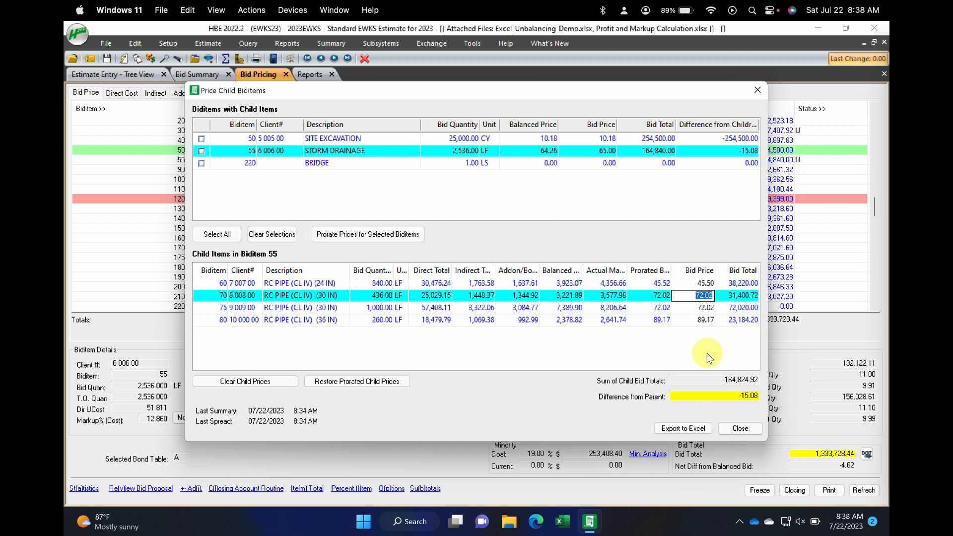
{"action": "type", "text": "7"}
{"action": "type", "text": "2"}
{"action": "key", "text": "Return"}
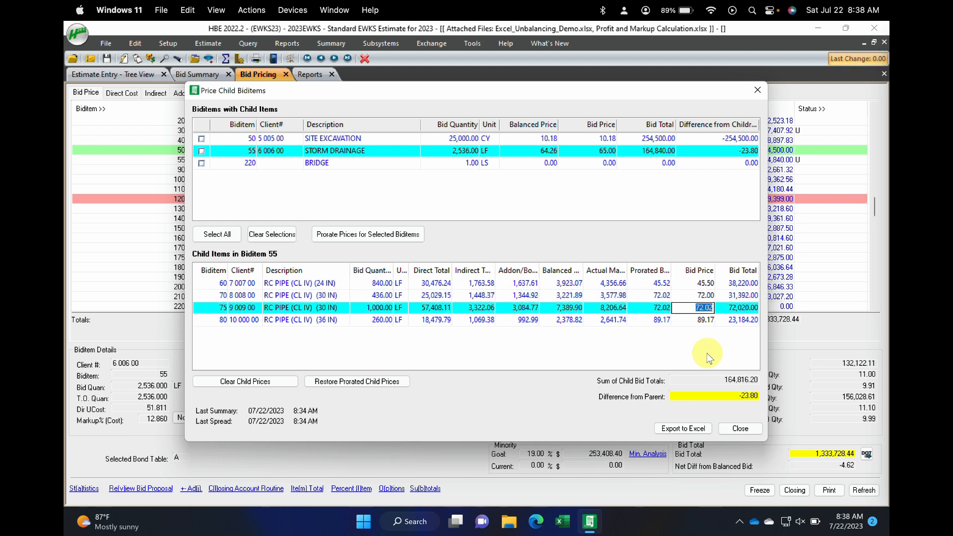
{"action": "type", "text": "75"}
{"action": "key", "text": "Return"}
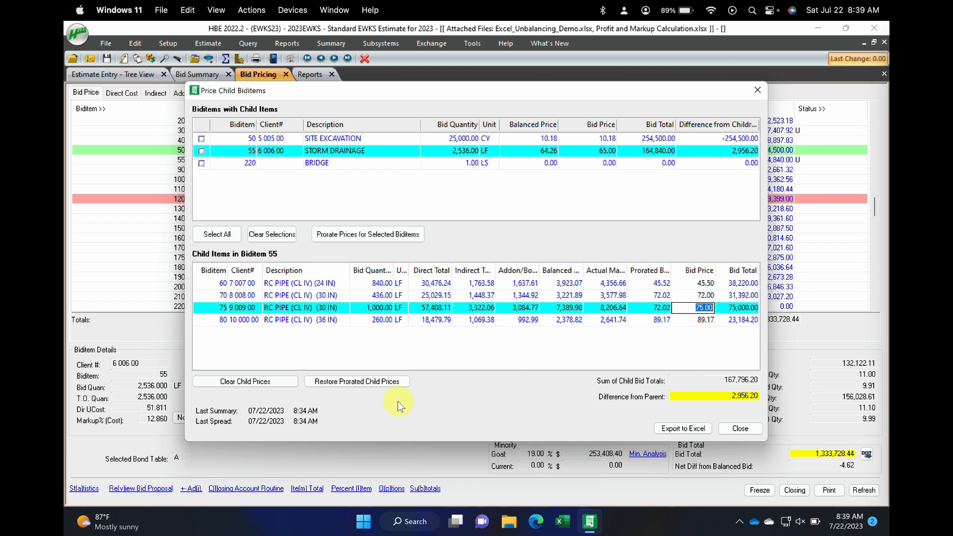
{"action": "left_click", "coordinate": [392, 381]}
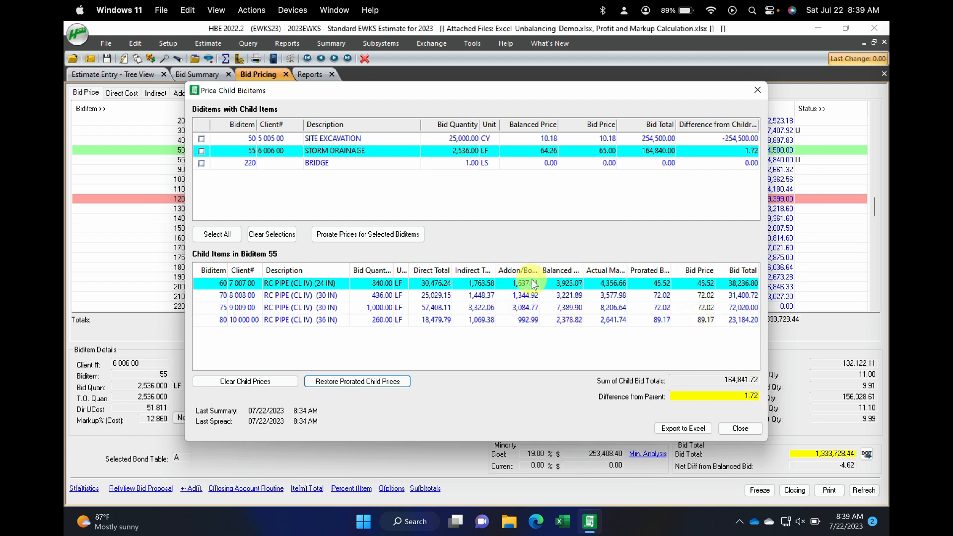
Export the child biditem pricing to Excel, switch to the exported workbook and enlarge its window to full size
{"action": "left_click", "coordinate": [674, 431]}
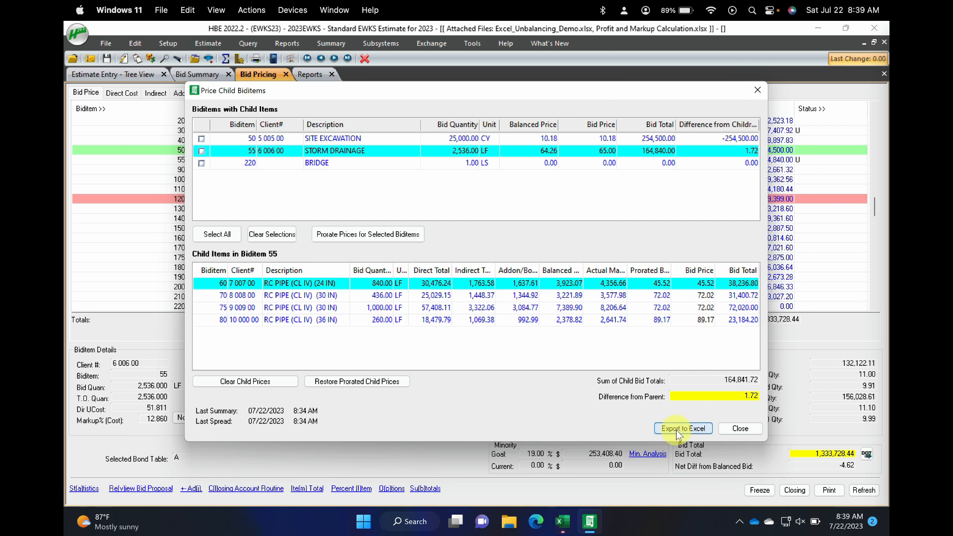
{"action": "left_click", "coordinate": [566, 528]}
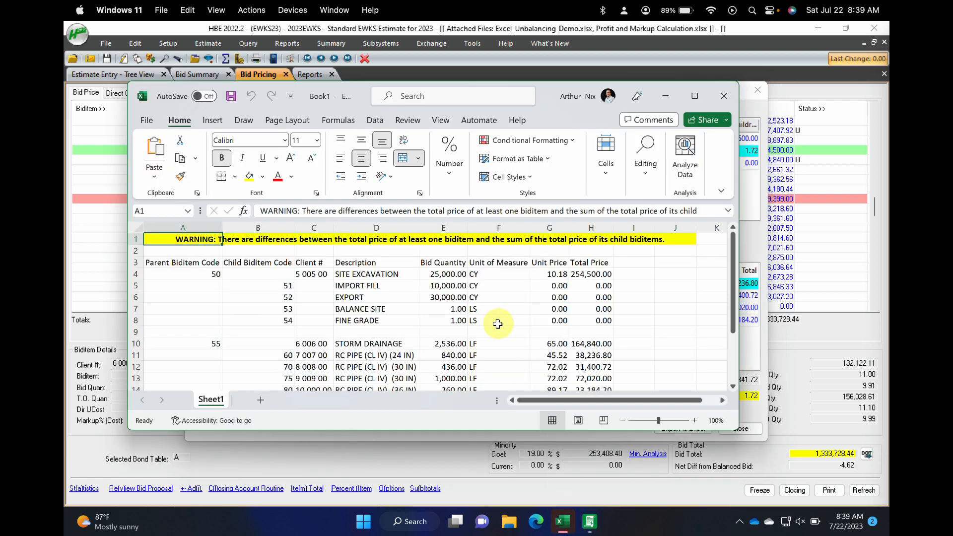
{"action": "scroll", "coordinate": [497, 321], "scroll_direction": "down", "scroll_amount": 1}
{"action": "scroll", "coordinate": [496, 319], "scroll_direction": "up", "scroll_amount": 1}
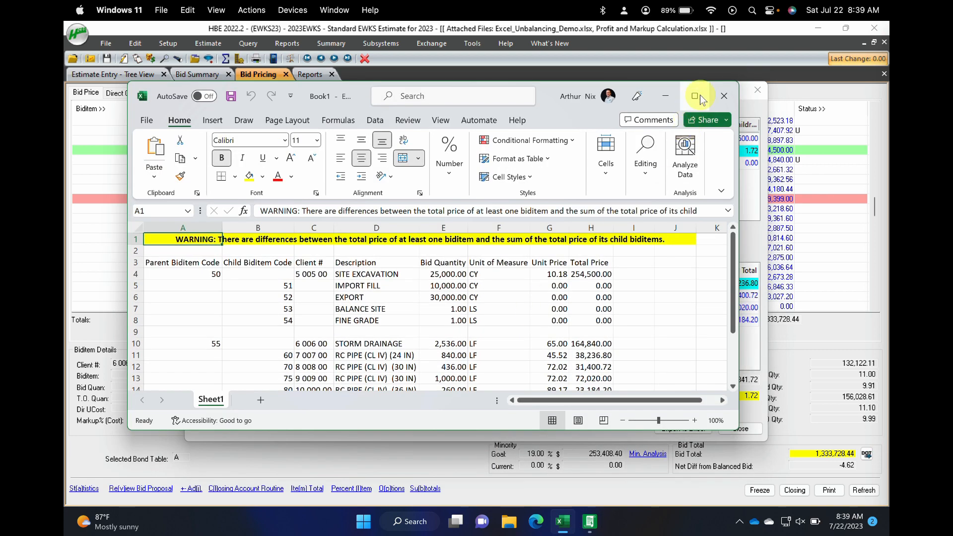
{"action": "left_click", "coordinate": [697, 97]}
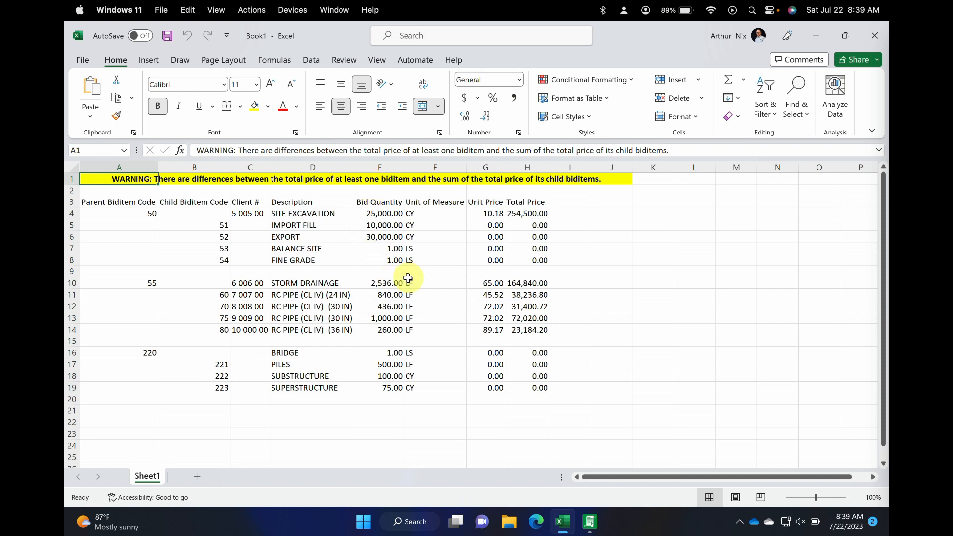
Examine the STORM DRAINAGE total price and the 24 IN RC PIPE unit price in the sheet, and close the workbook without saving
{"action": "left_click", "coordinate": [519, 282]}
{"action": "left_click", "coordinate": [486, 294]}
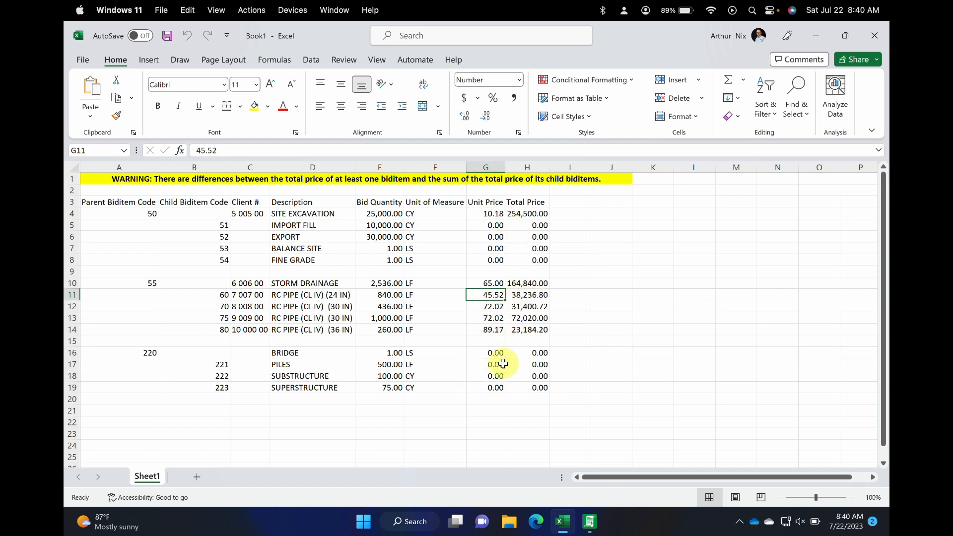
{"action": "left_click", "coordinate": [880, 40]}
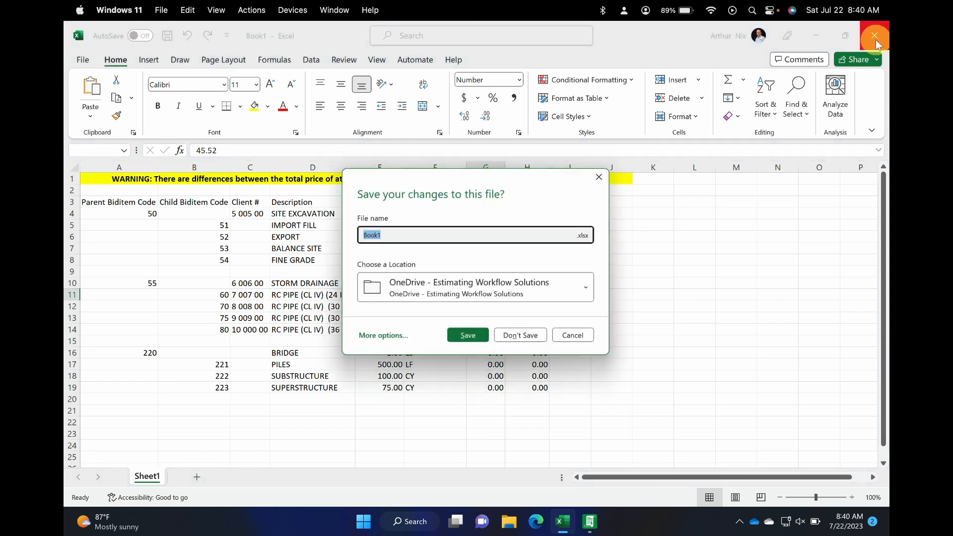
{"action": "left_click", "coordinate": [521, 338]}
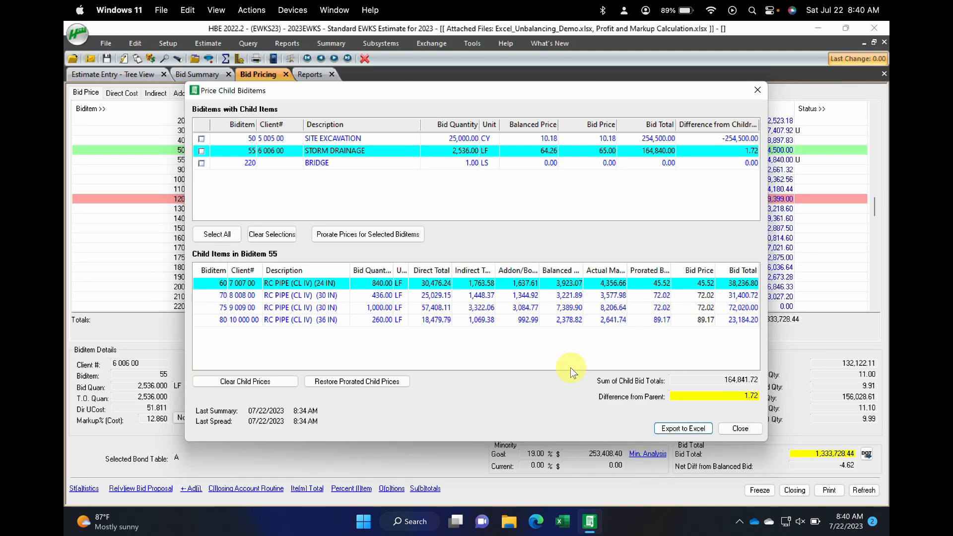
Close the child pricing and open activity 412240 under child biditem 60 RC PIPE (CL IV) (24 IN) in the estimate tree
{"action": "left_click", "coordinate": [746, 431]}
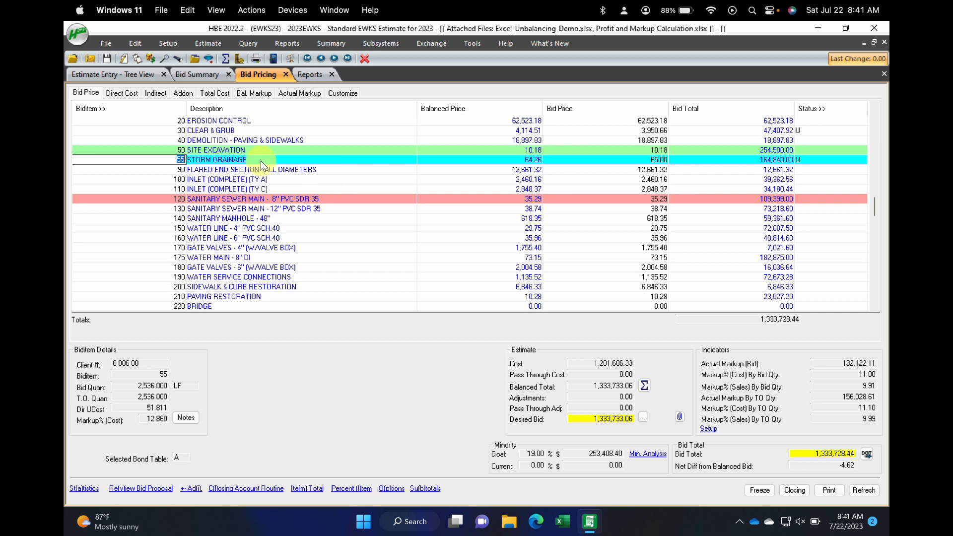
{"action": "left_click", "coordinate": [129, 75]}
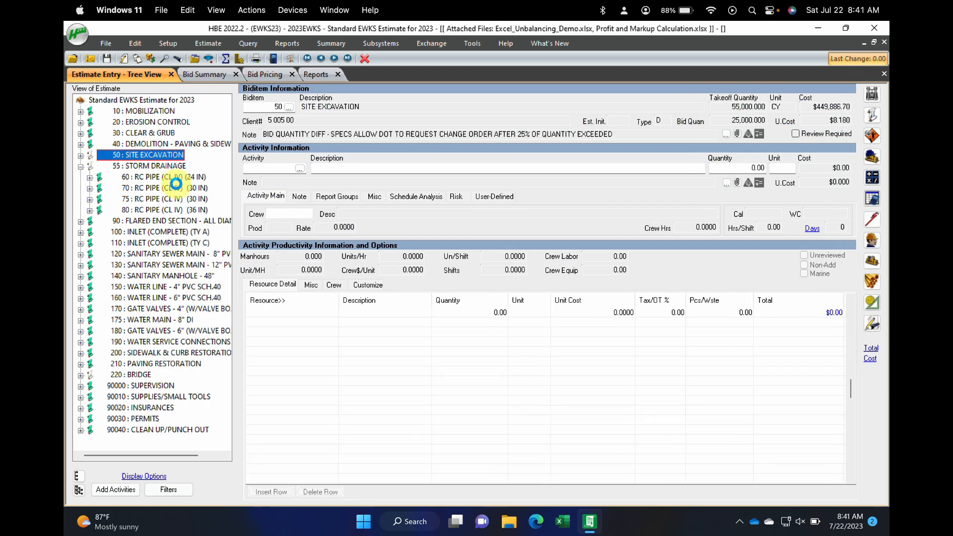
{"action": "double_click", "coordinate": [157, 178]}
{"action": "left_click", "coordinate": [157, 187]}
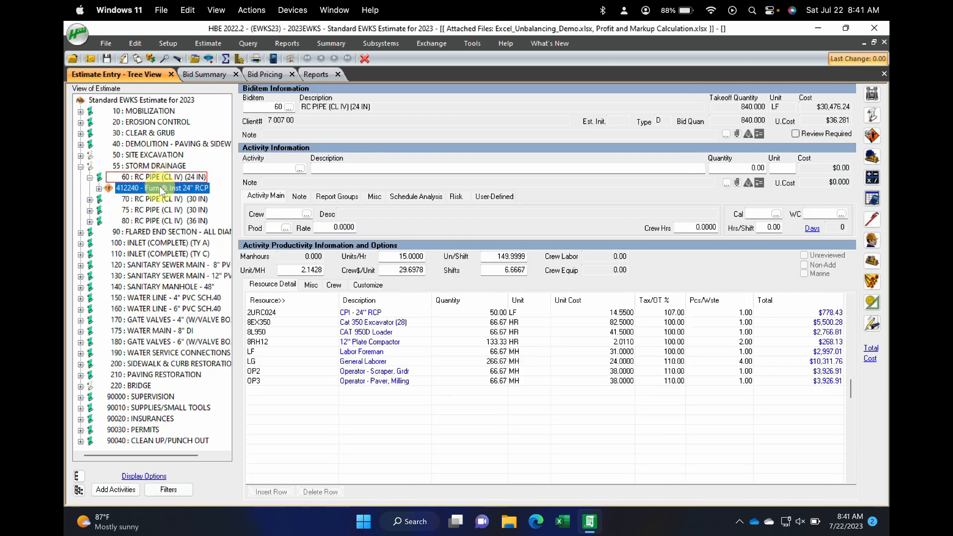